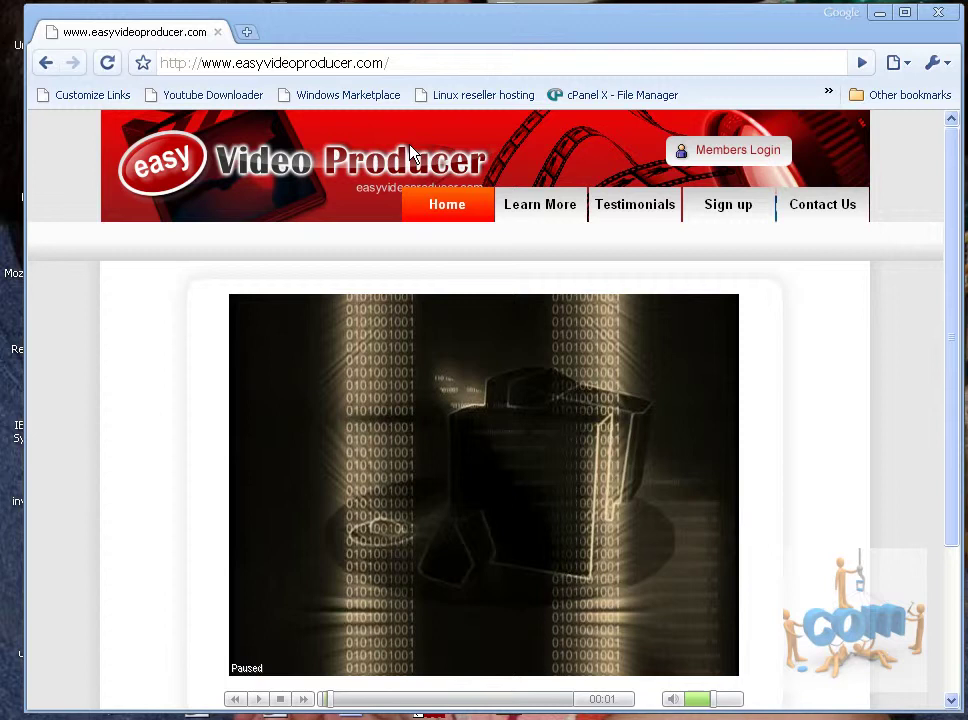
- Play the homepage intro video briefly and pause it at 00:06
left_click(258, 699)
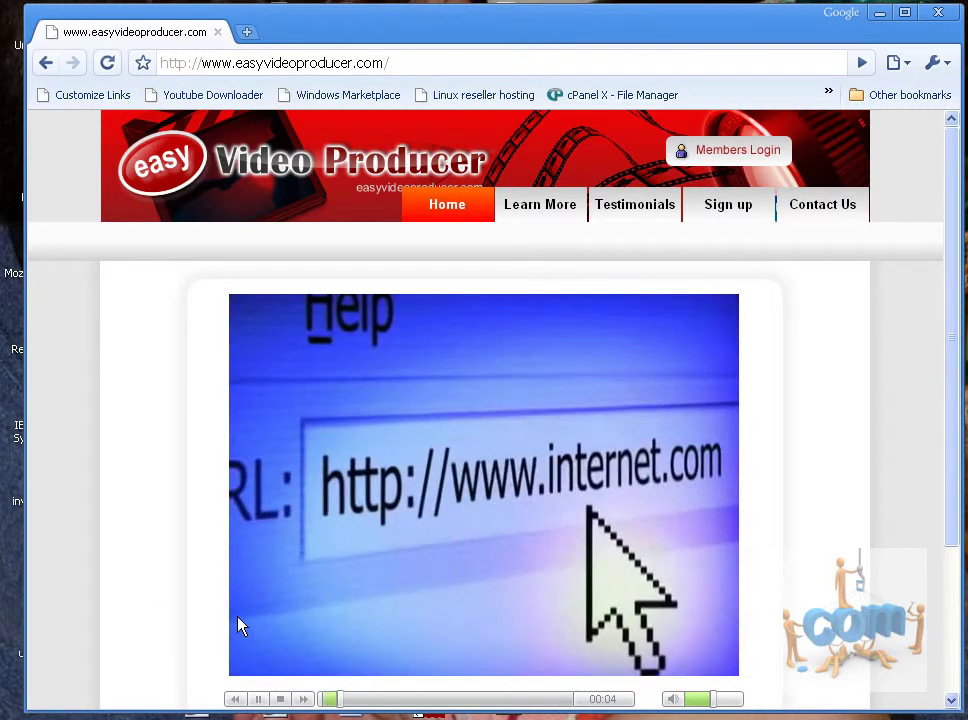
left_click(258, 699)
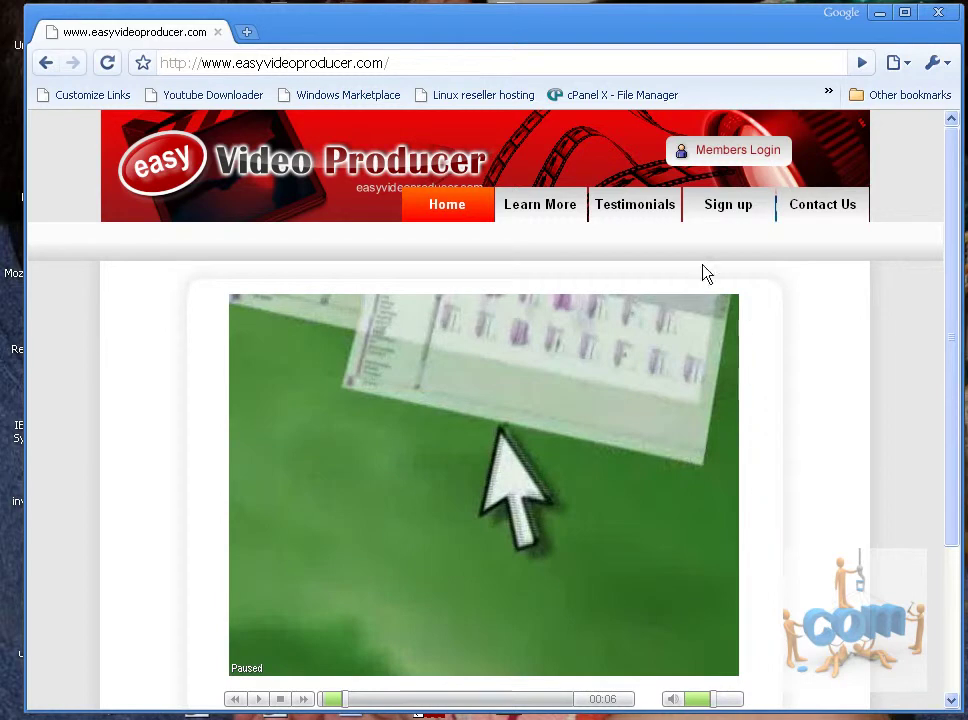
- On the members login page, enter the username, fixing a typo, and the password
left_click(725, 152)
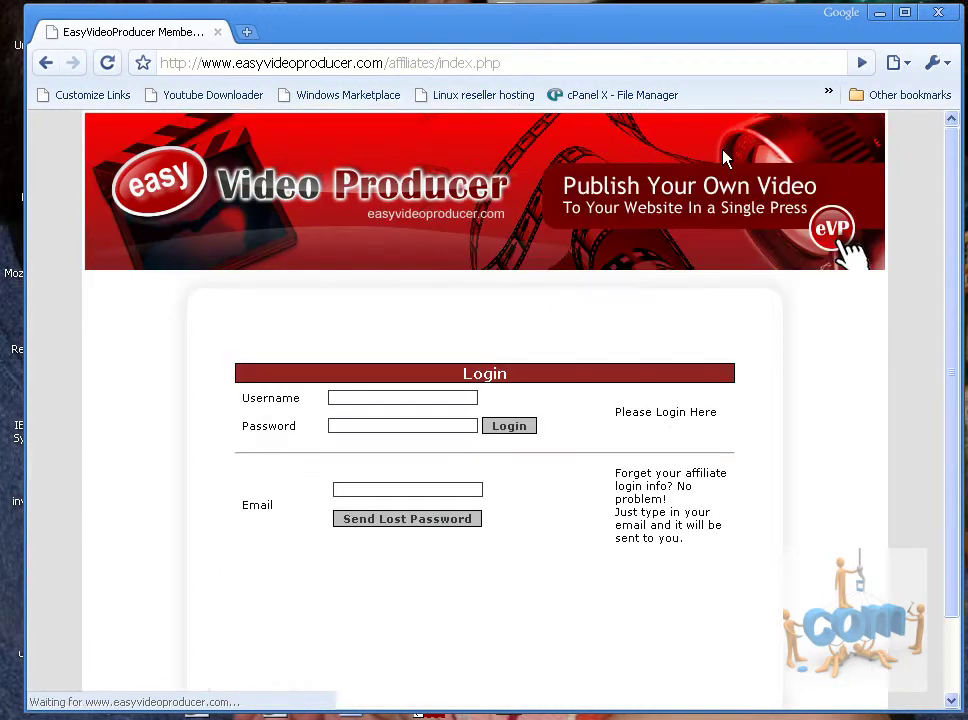
left_click(388, 399)
type("f")
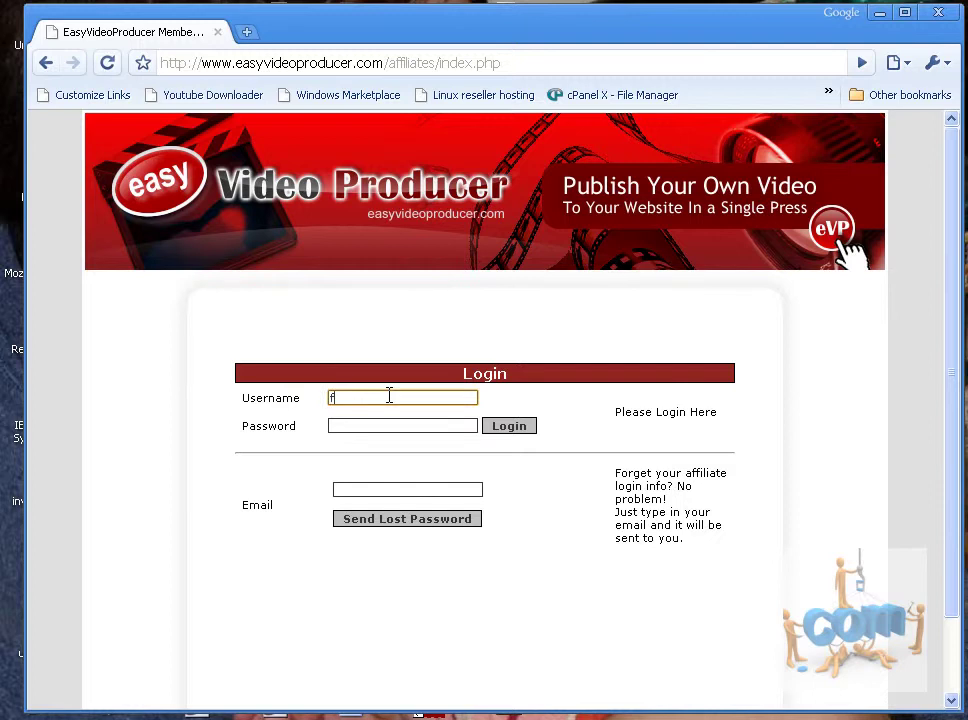
type("reeand")
type("ma")
key("BackSpace")
key("BackSpace")
type("easy")
left_click(380, 425)
type("**")
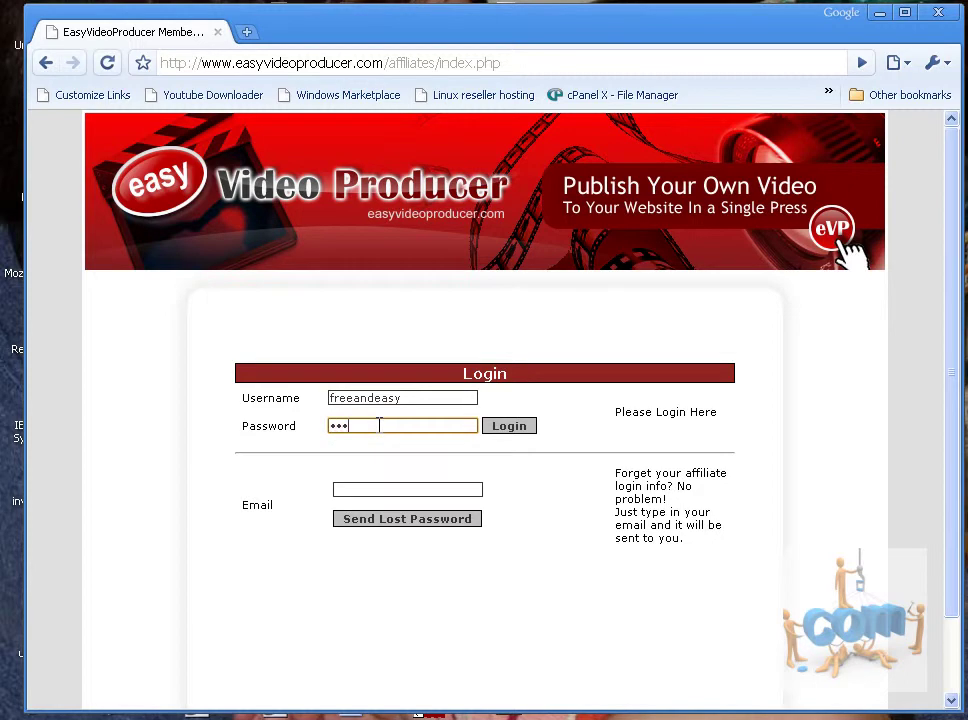
- Log in and highlight the 190 accumulated unique clicks in the April 2009 stats
left_click(510, 427)
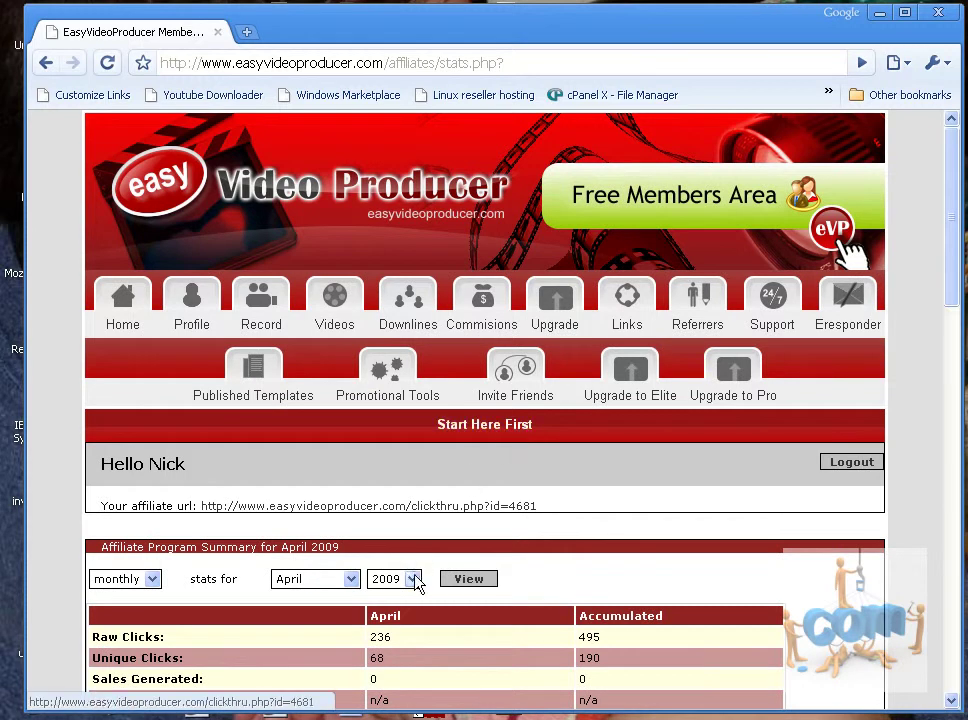
double_click(590, 657)
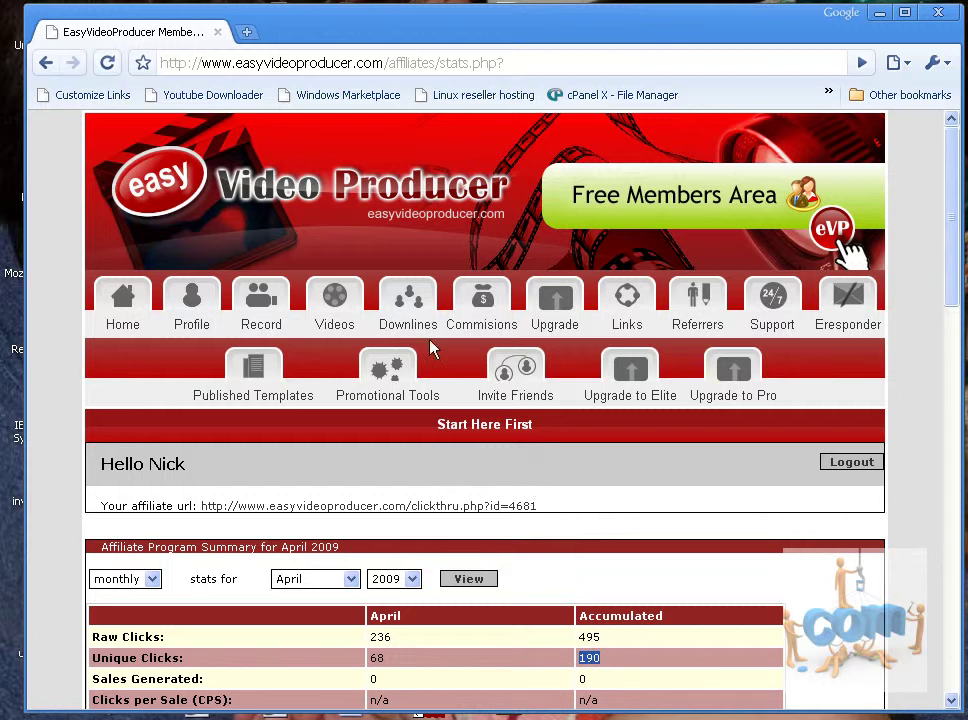
left_click(408, 305)
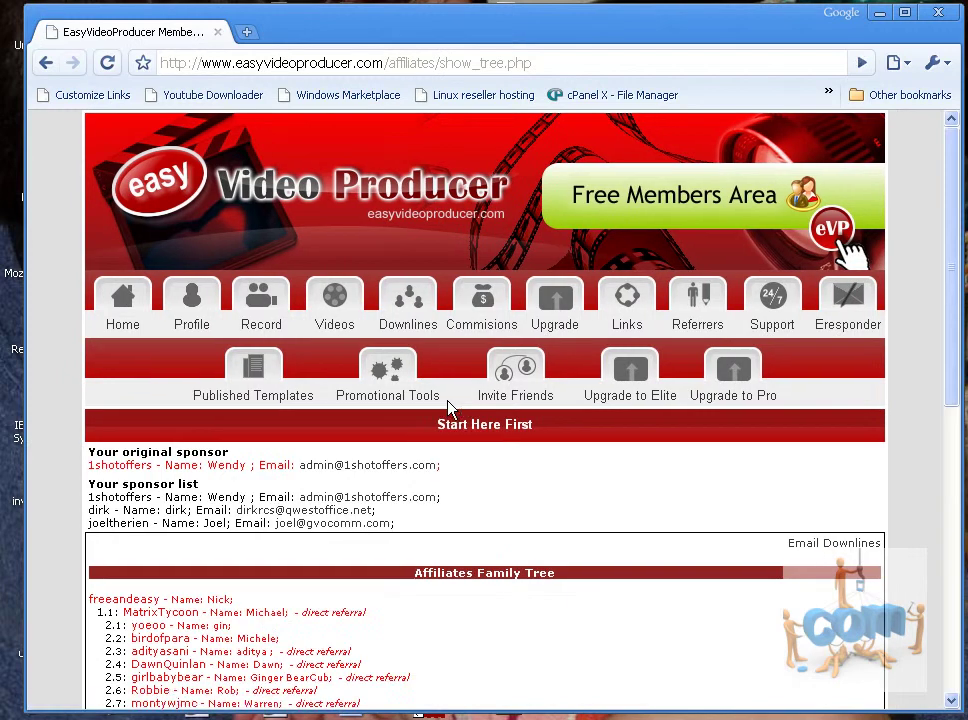
scroll(400, 450, "down", 3)
scroll(378, 509, "down", 3)
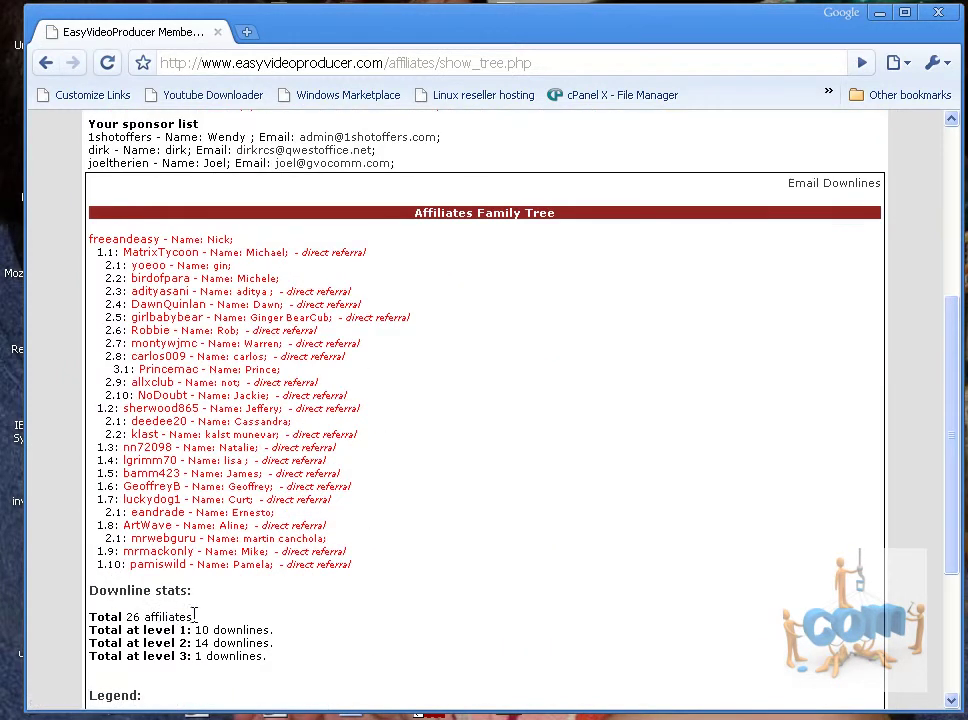
- Highlight the downline stats: 26 affiliates in total, 10 at level 1, 14 at level 2
left_click_drag(195, 616, 126, 616)
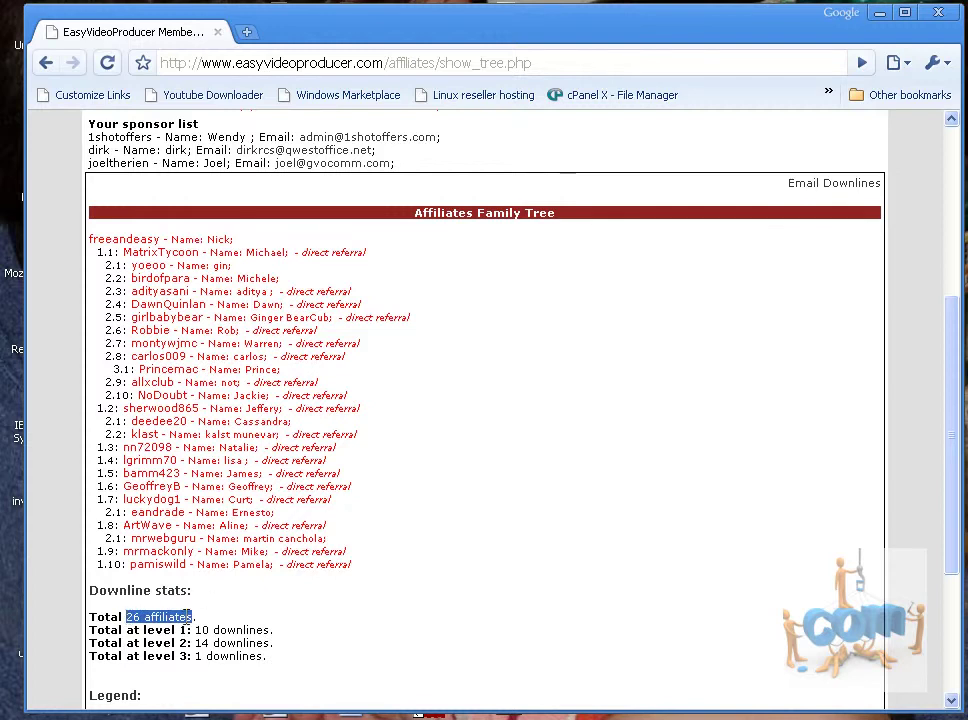
left_click_drag(201, 629, 273, 629)
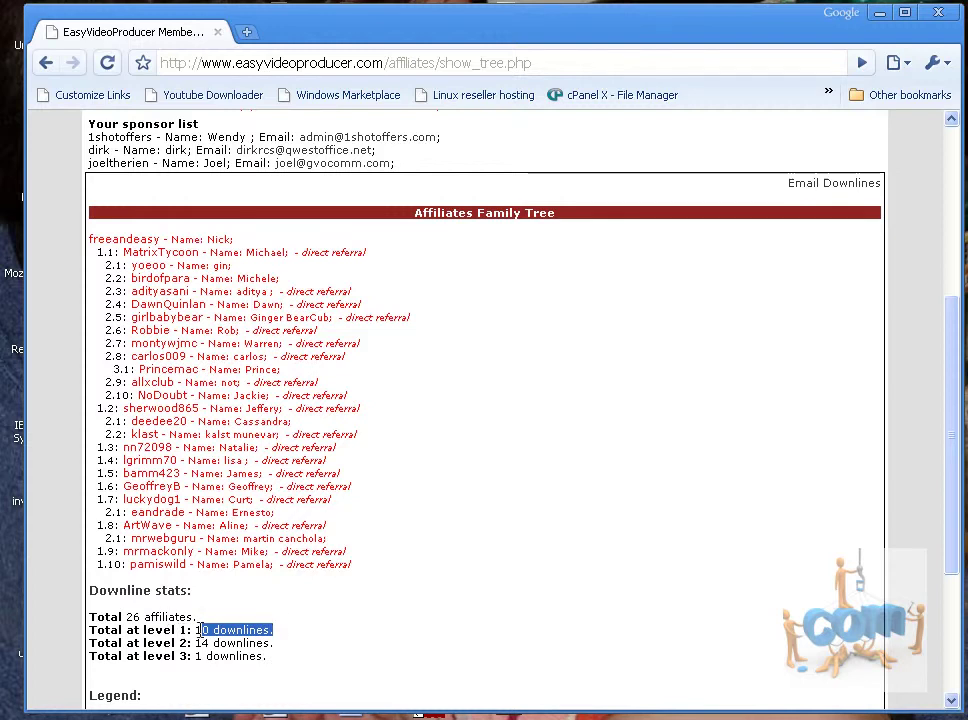
left_click_drag(195, 629, 270, 629)
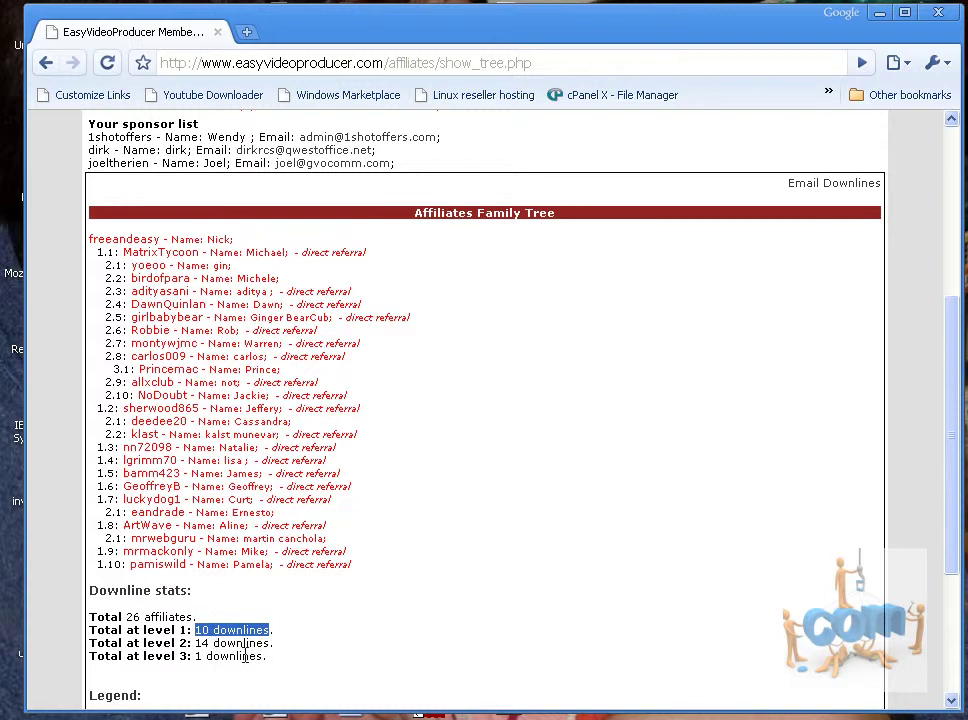
left_click_drag(195, 643, 267, 643)
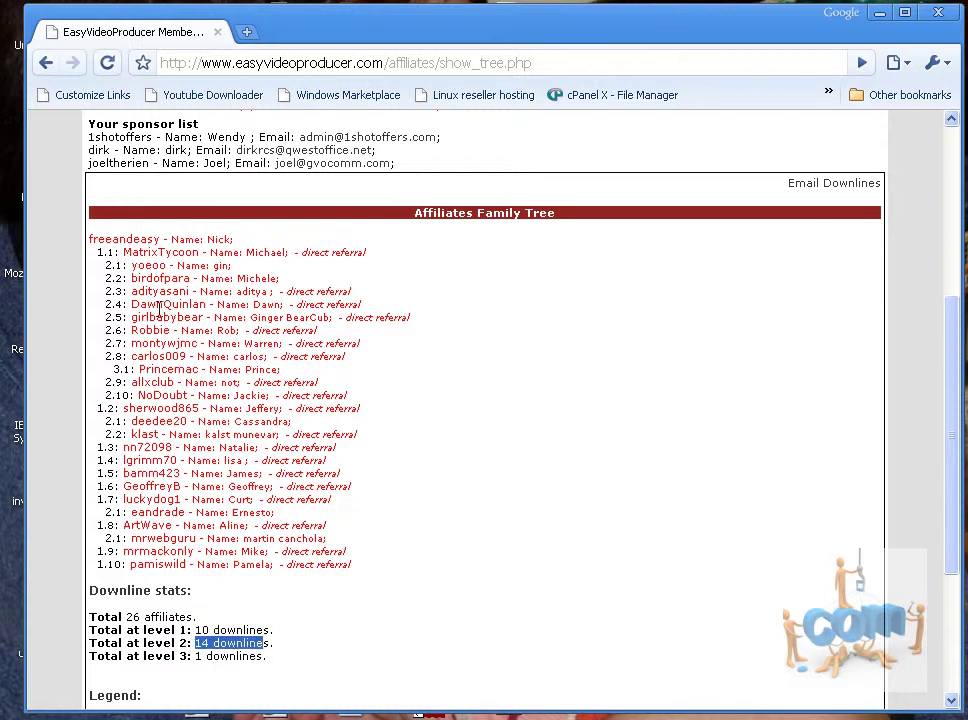
- Highlight family tree line 1.1 and the names and referral notes on lines 2.1–2.7
left_click_drag(100, 252, 365, 254)
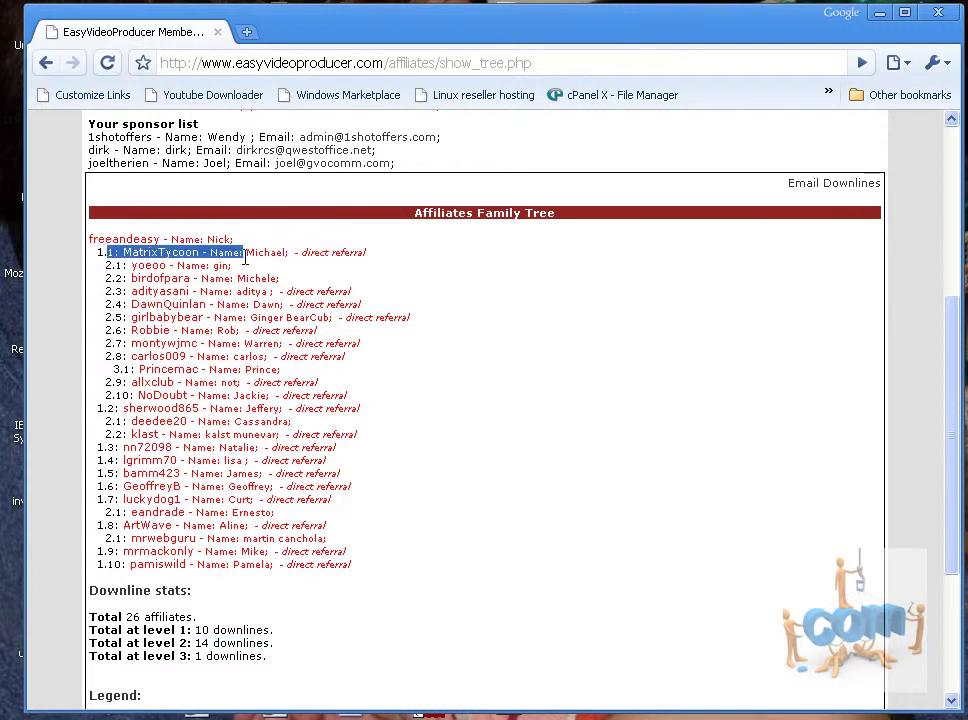
left_click(352, 258)
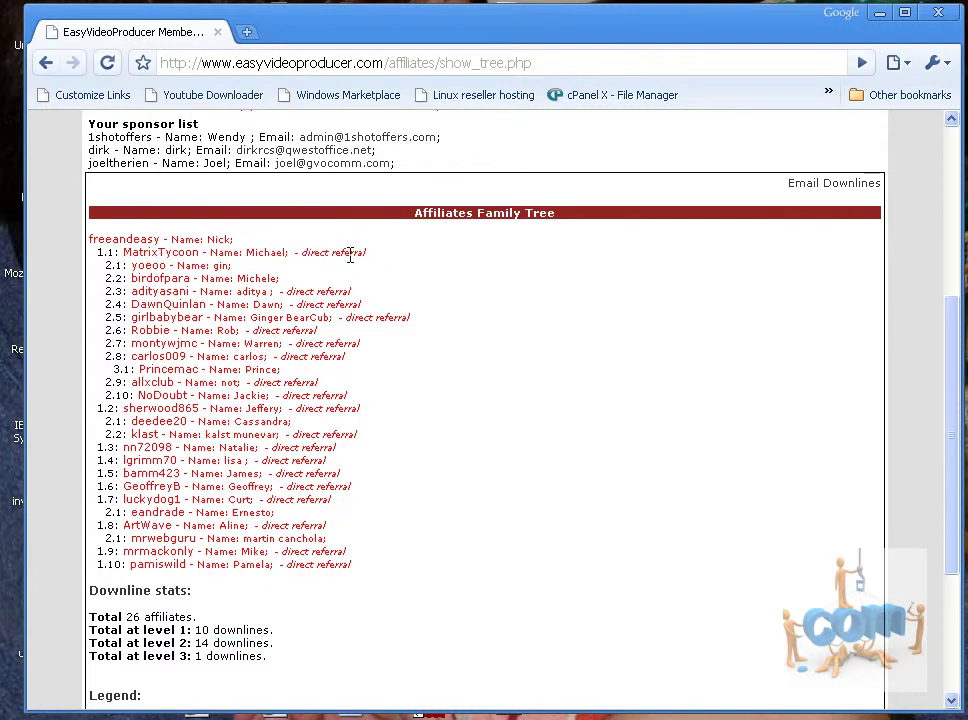
left_click_drag(213, 266, 230, 266)
mouse_move(130, 266)
left_mouse_down()
mouse_move(232, 266)
mouse_move(198, 279)
mouse_move(140, 279)
left_mouse_up()
left_click_drag(288, 291, 355, 291)
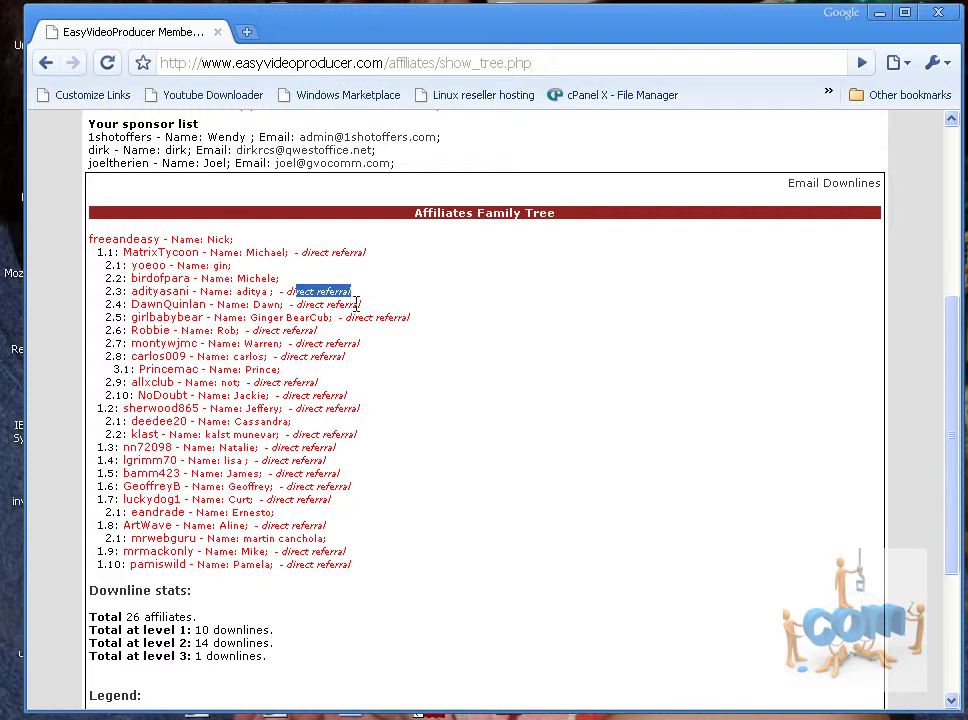
mouse_move(325, 304)
left_mouse_down()
mouse_move(355, 304)
mouse_move(368, 317)
left_mouse_up()
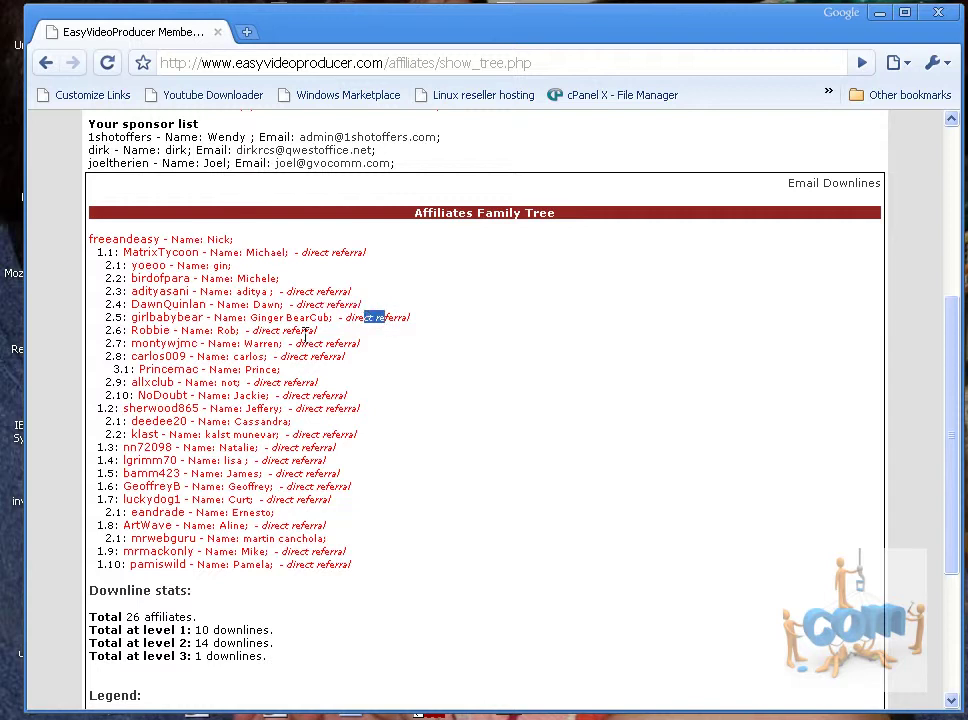
left_click_drag(240, 330, 215, 330)
left_click(350, 343)
left_click_drag(350, 343, 315, 343)
- Highlight the entries under line 1.2, line 2.10's note and the line 1.8 referral
left_click_drag(290, 421, 143, 421)
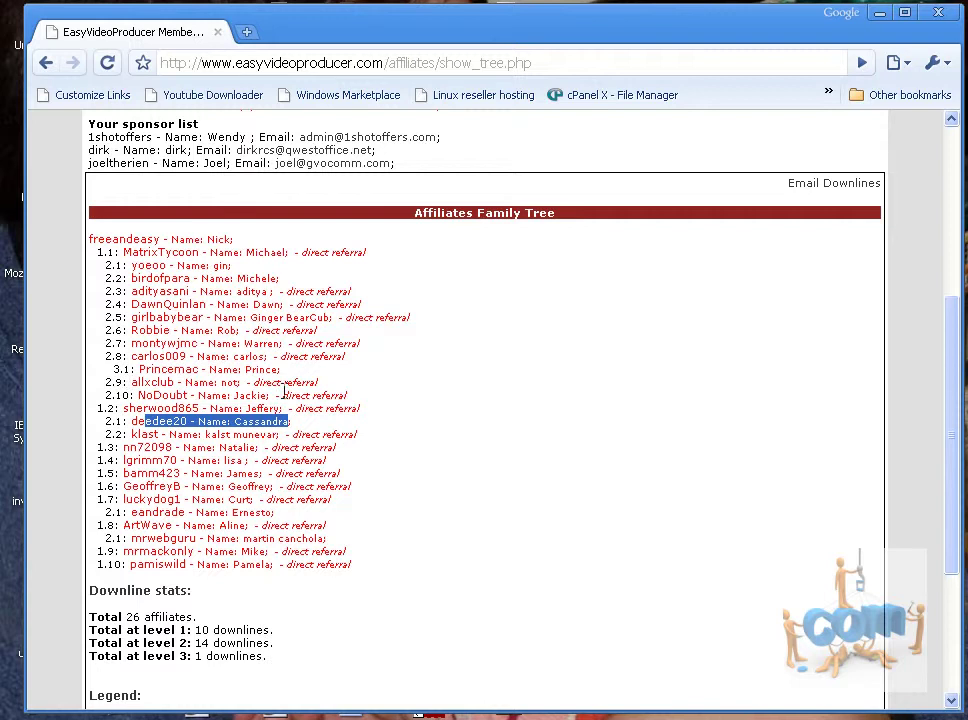
left_click_drag(347, 395, 283, 395)
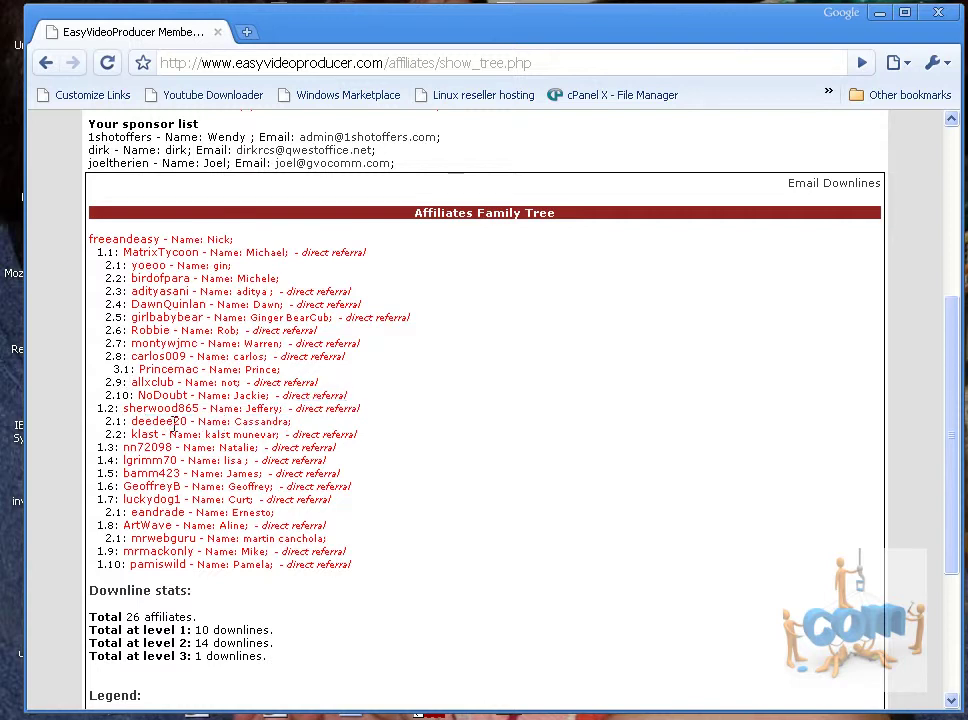
left_click_drag(357, 434, 292, 434)
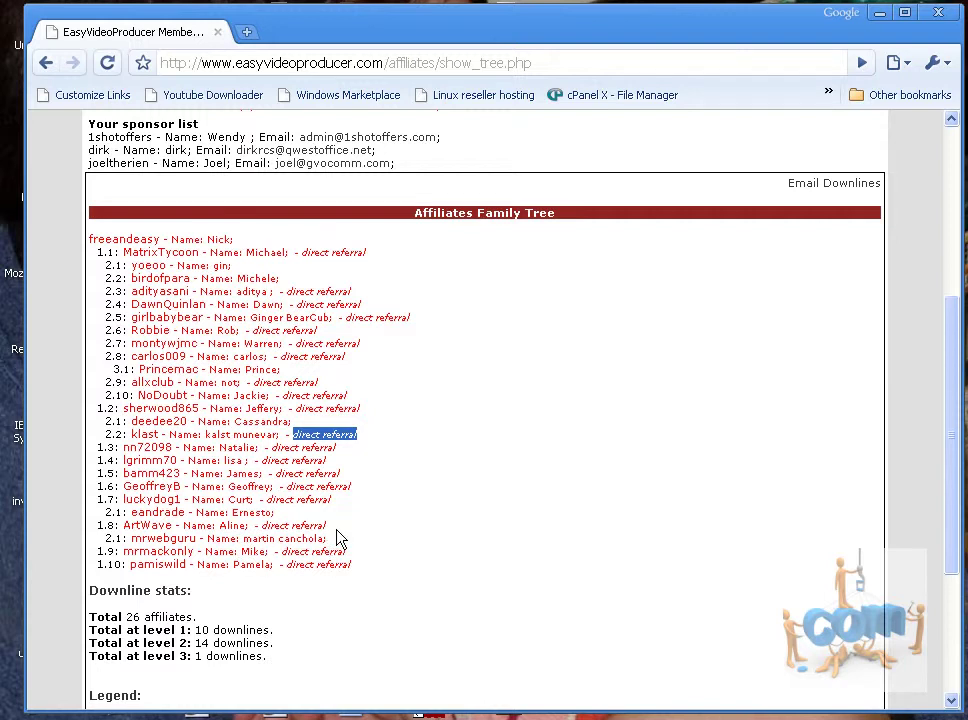
mouse_move(293, 526)
left_mouse_down()
mouse_move(137, 526)
mouse_move(275, 513)
left_mouse_up()
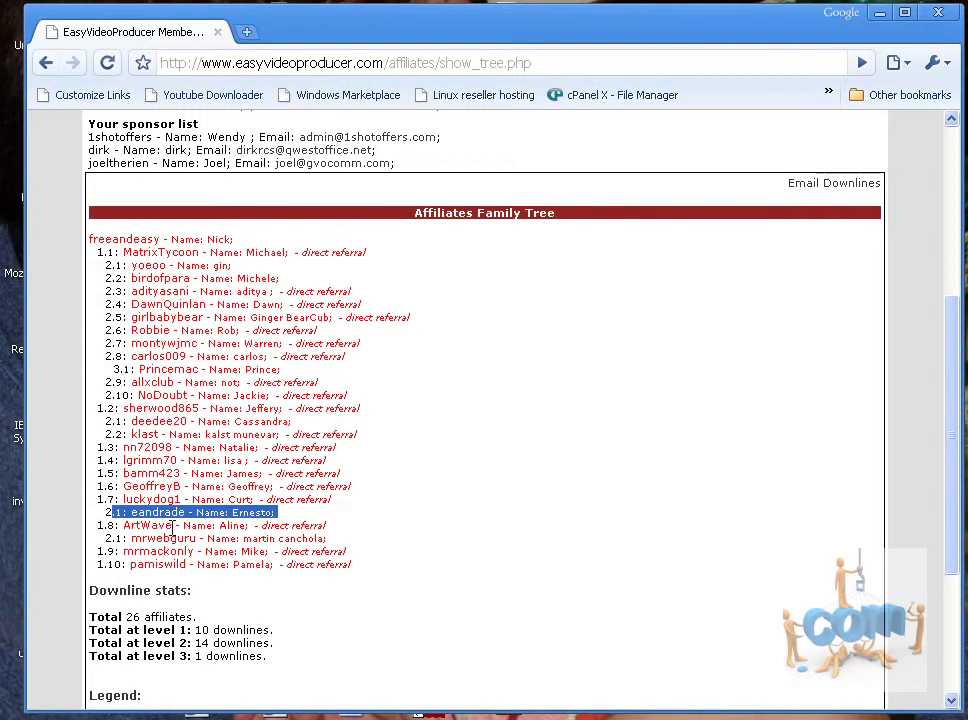
scroll(292, 516, "down", 3)
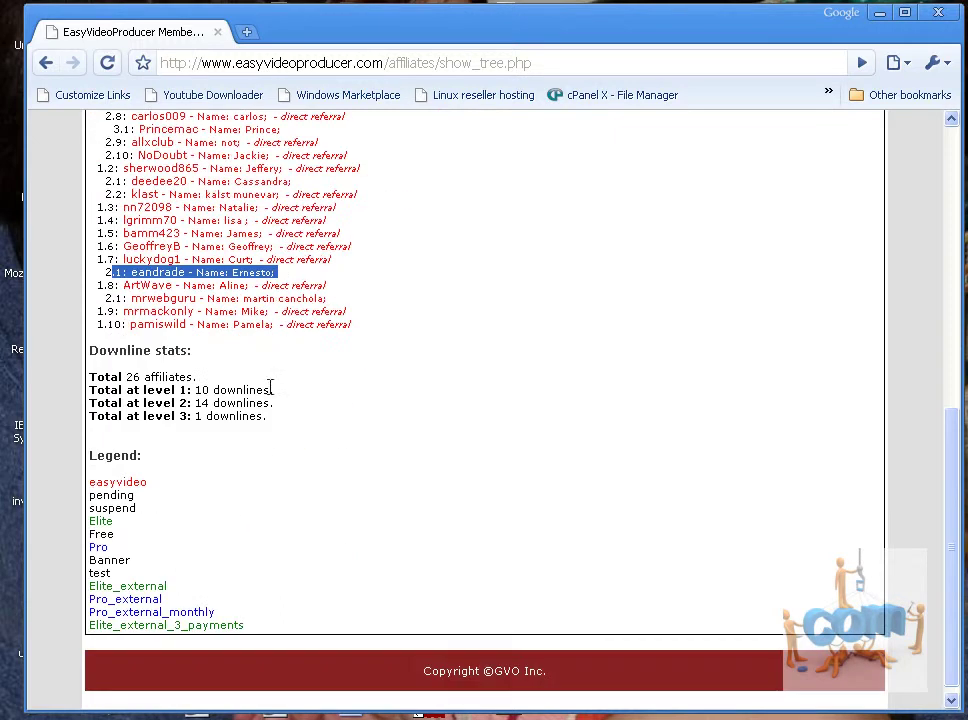
scroll(230, 360, "up", 4)
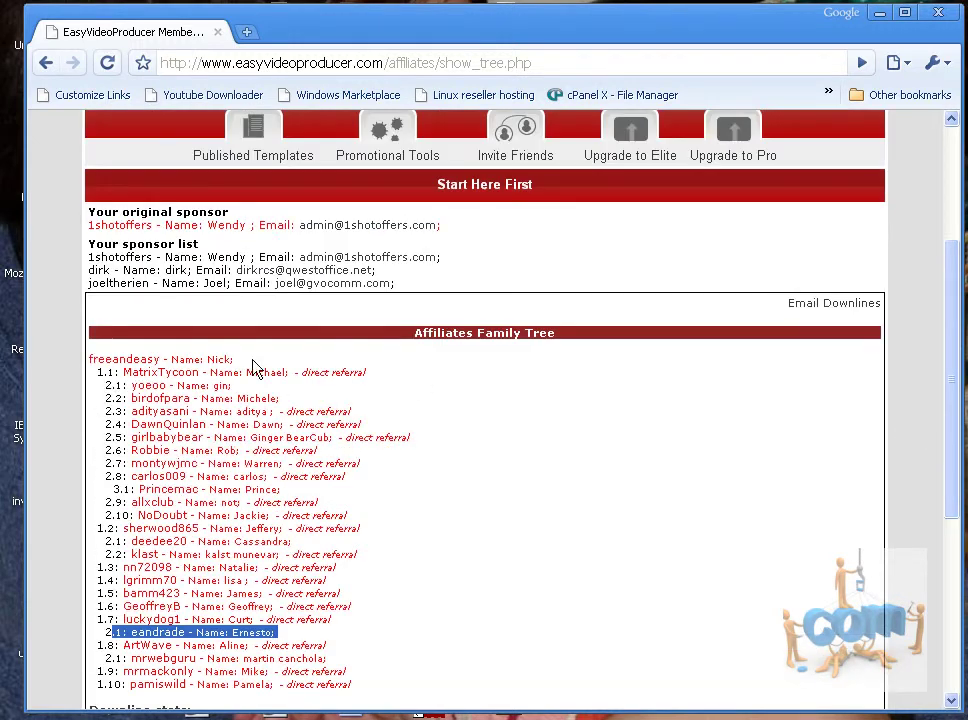
scroll(237, 362, "up", 3)
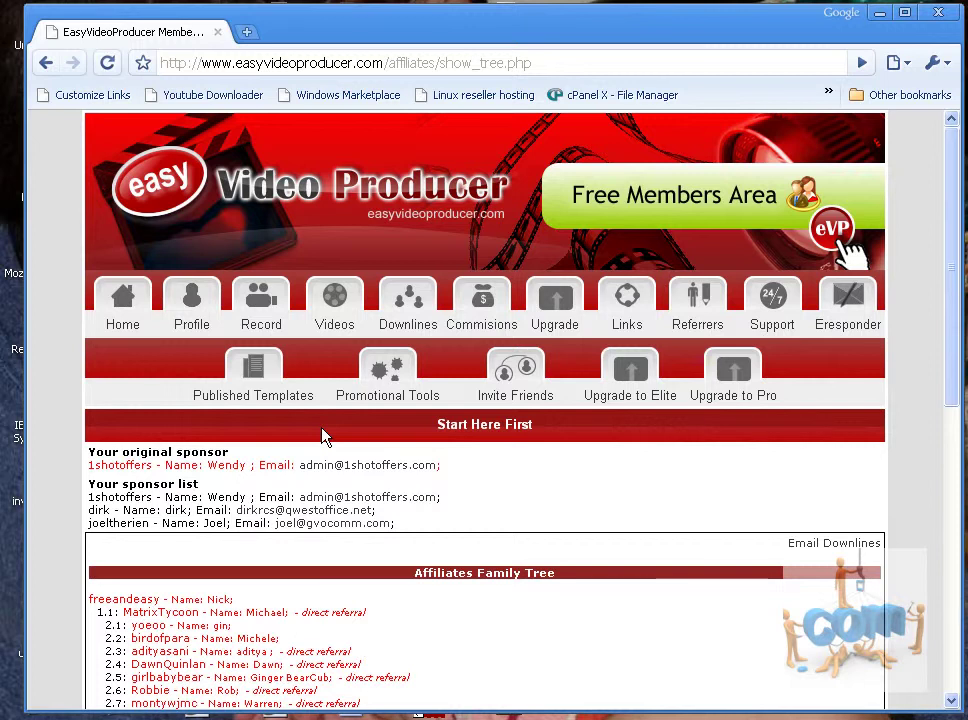
- Open the eResponder message sequence and select the course link in Template #1
left_click(850, 305)
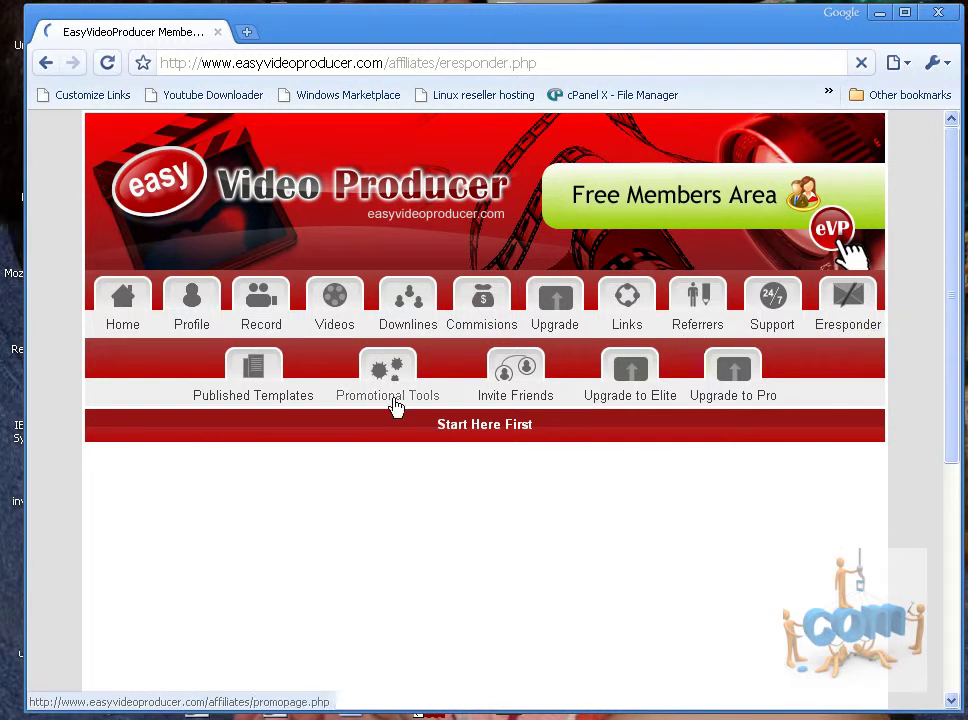
scroll(365, 300, "down", 3)
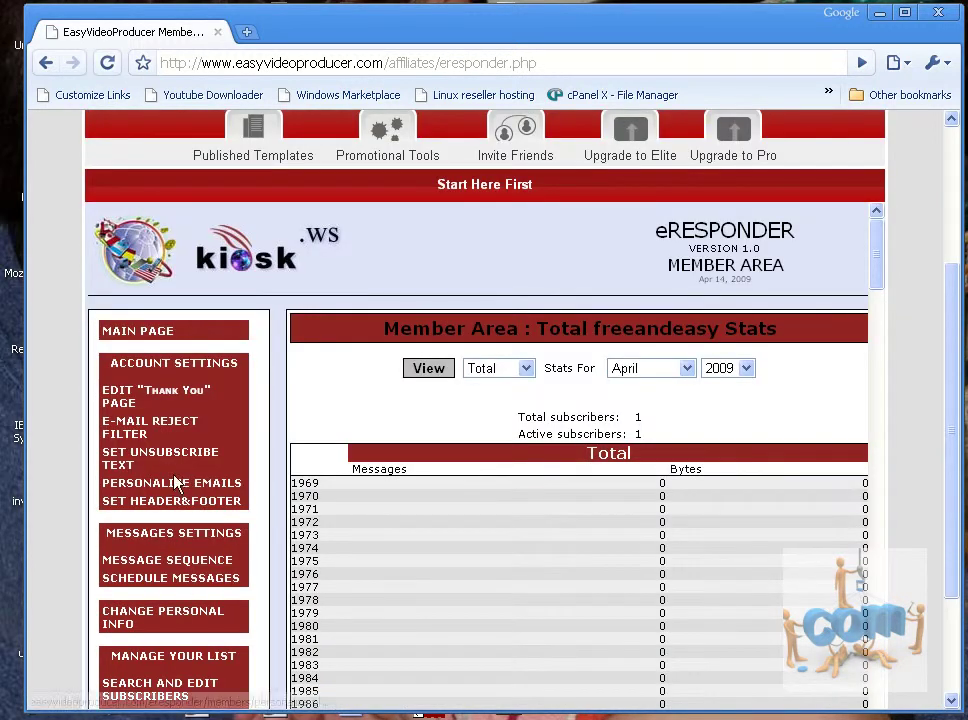
left_click(197, 562)
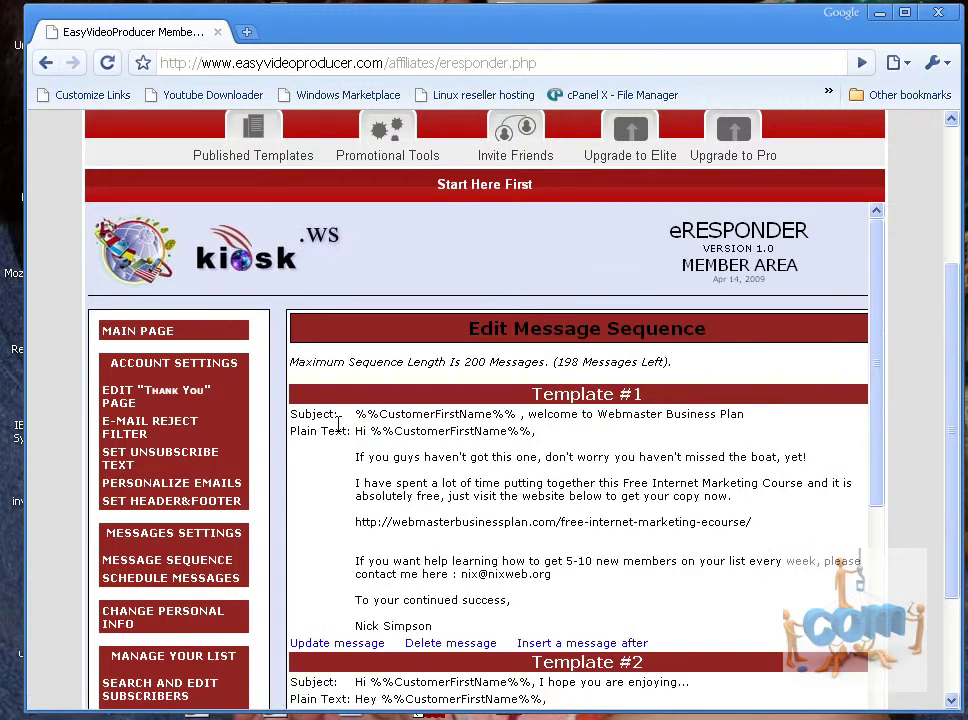
scroll(460, 390, "down", 3)
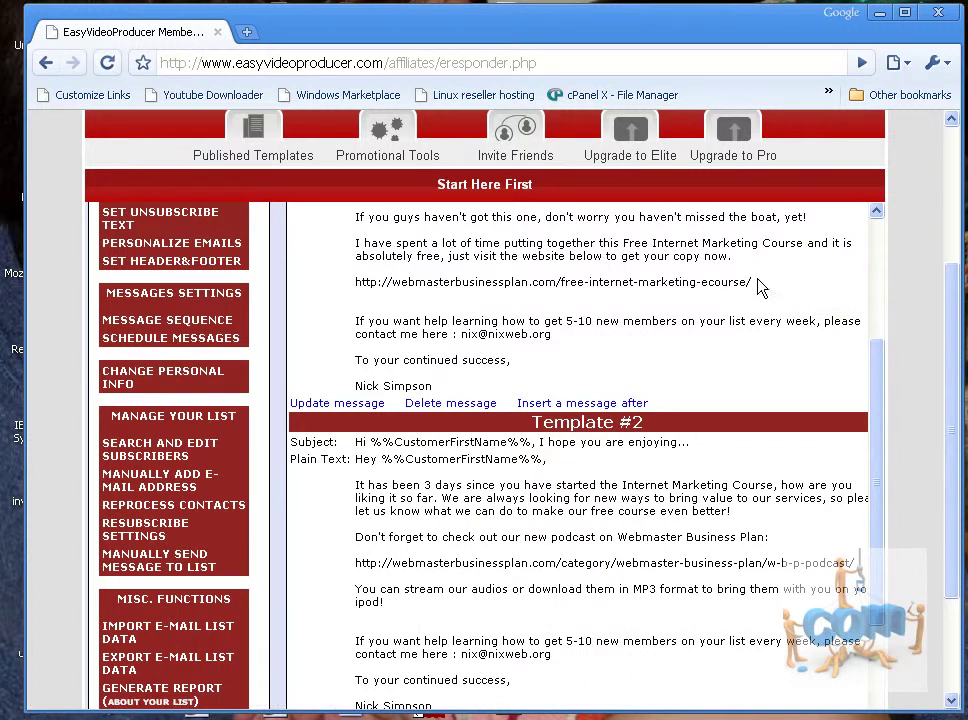
left_click_drag(752, 282, 357, 281)
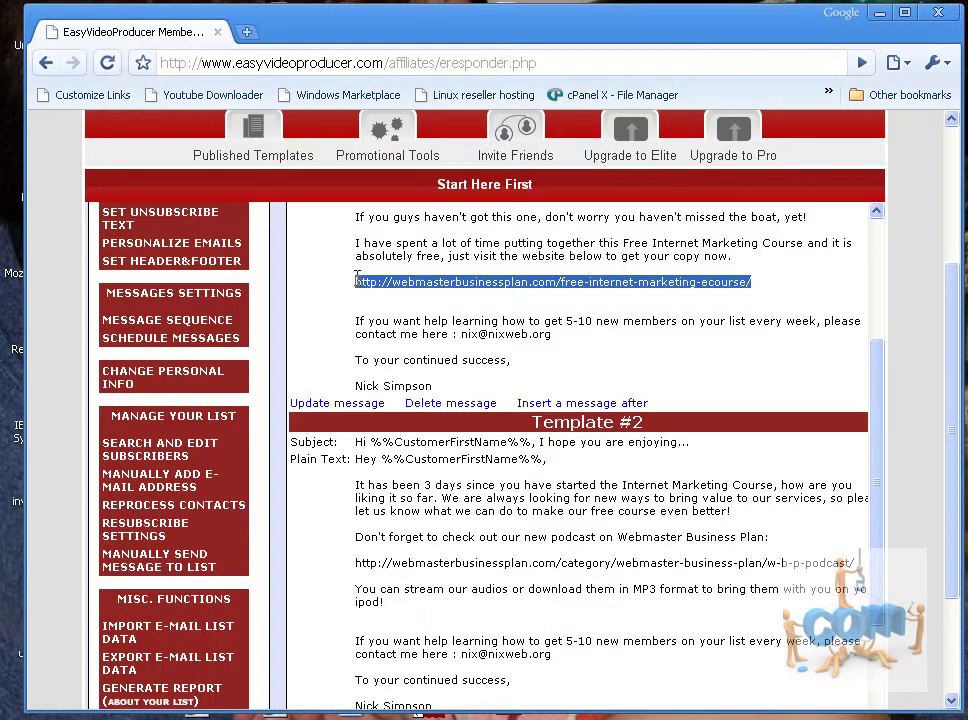
scroll(393, 313, "up", 5)
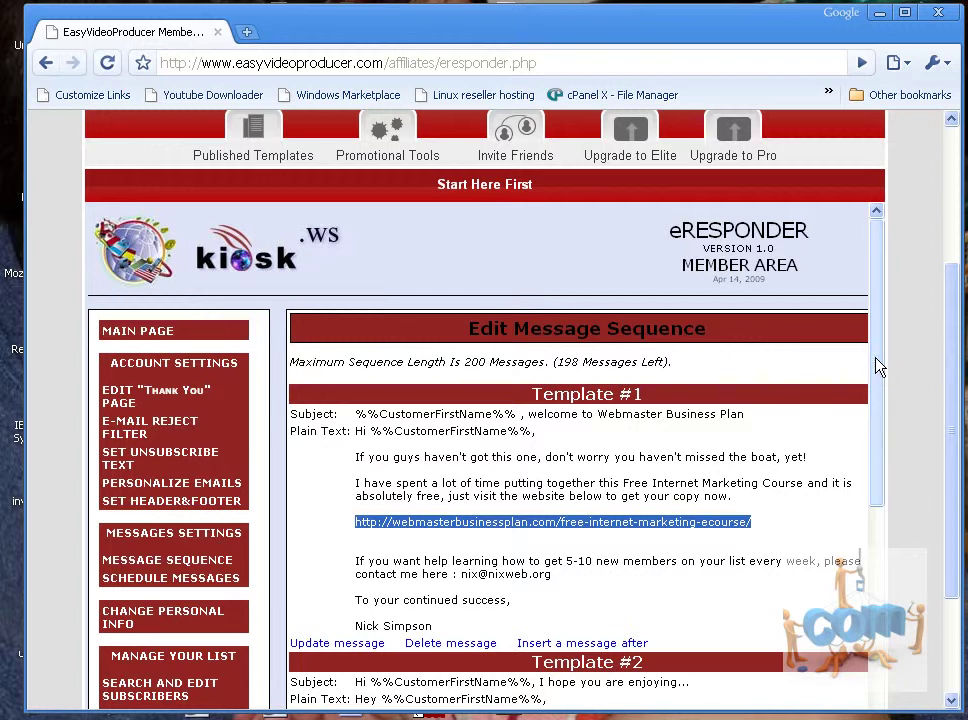
left_click_drag(880, 357, 866, 428)
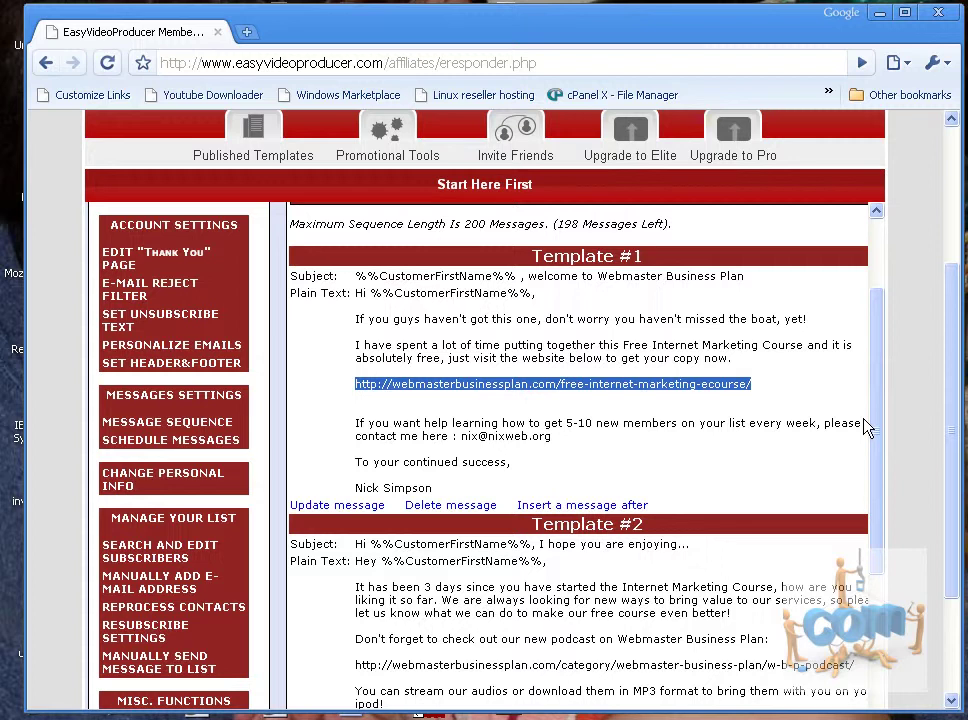
scroll(540, 388, "up", 3)
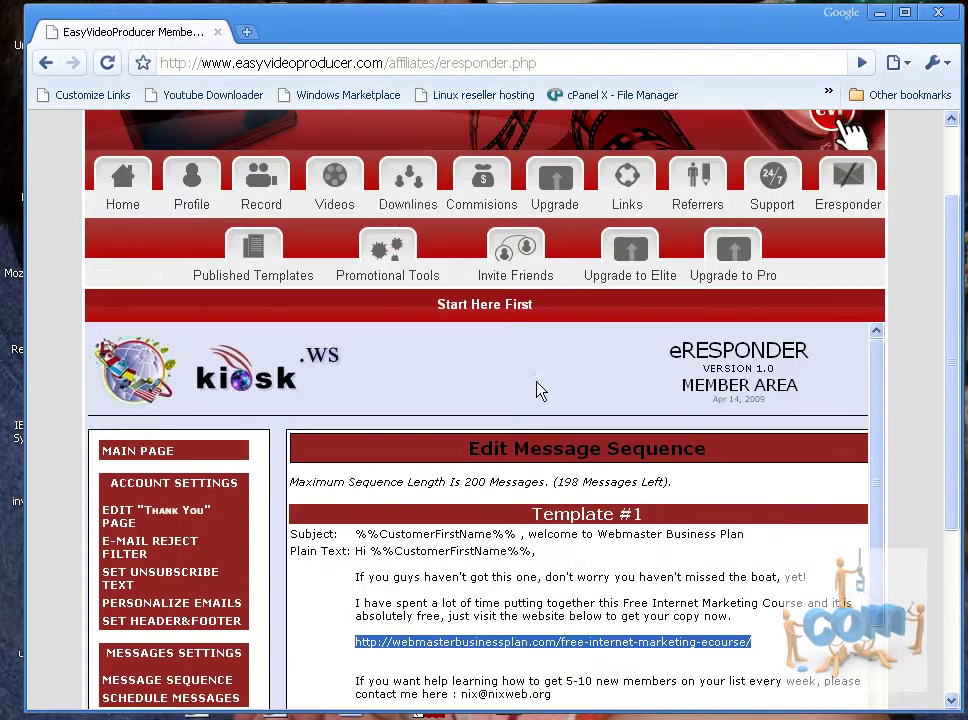
left_click(334, 185)
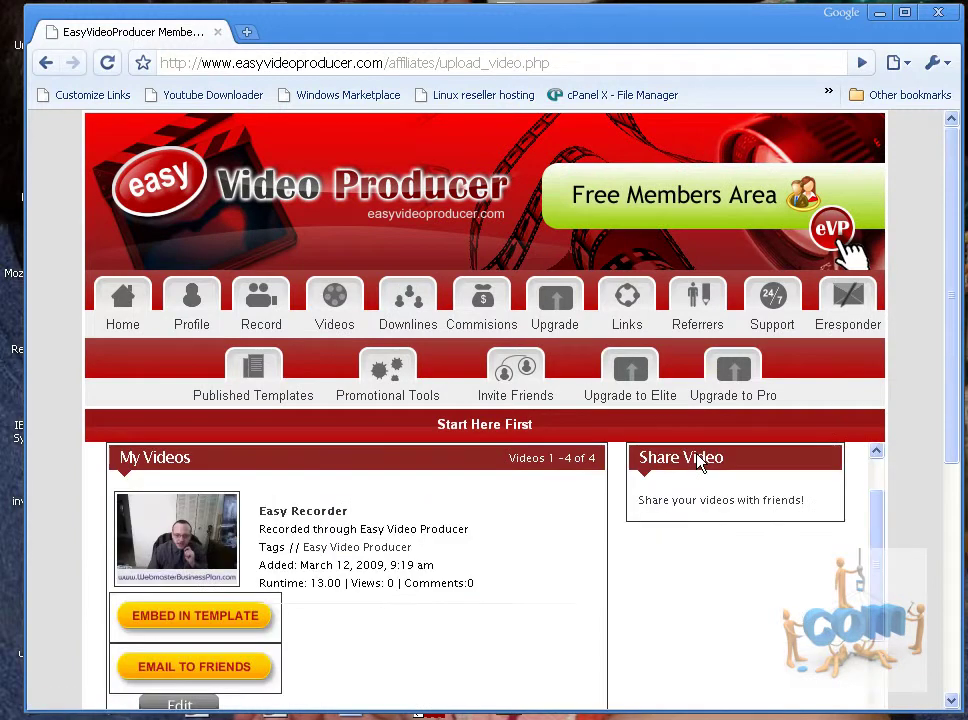
scroll(556, 526, "down", 3)
scroll(435, 552, "up", 3)
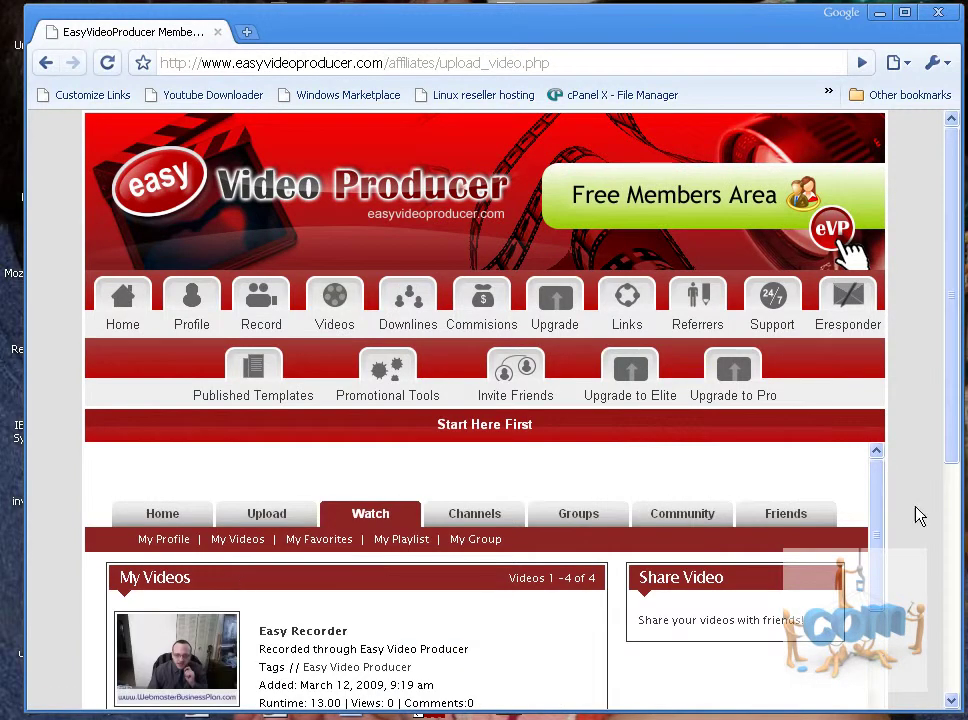
scroll(880, 300, "down", 3)
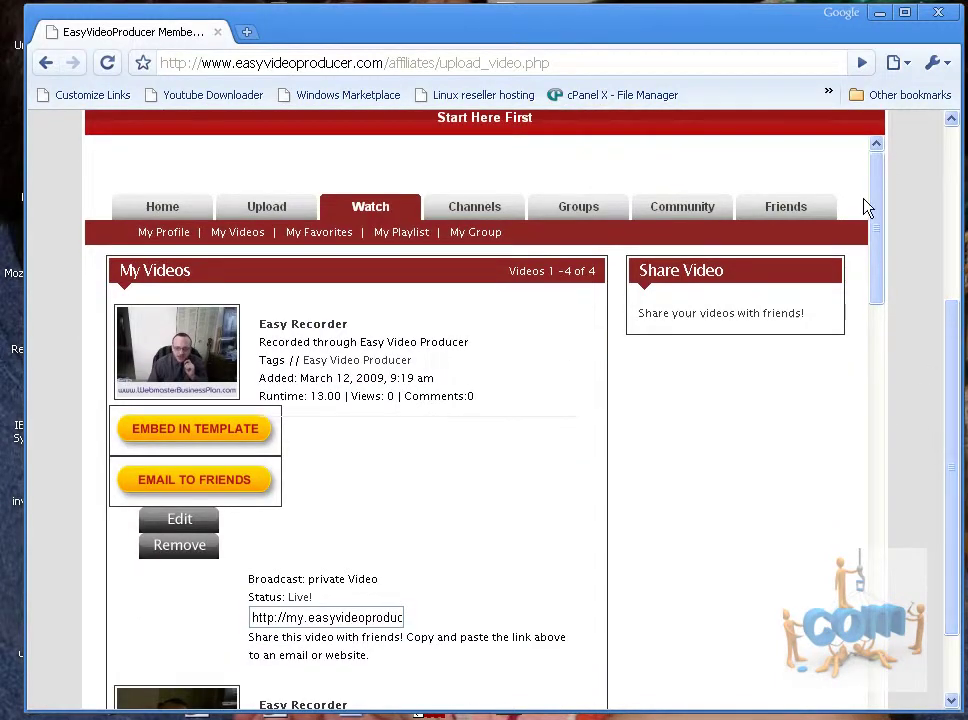
mouse_move(878, 200)
left_mouse_down()
mouse_move(880, 218)
mouse_move(880, 192)
left_mouse_up()
left_click_drag(312, 396, 342, 396)
scroll(400, 430, "down", 3)
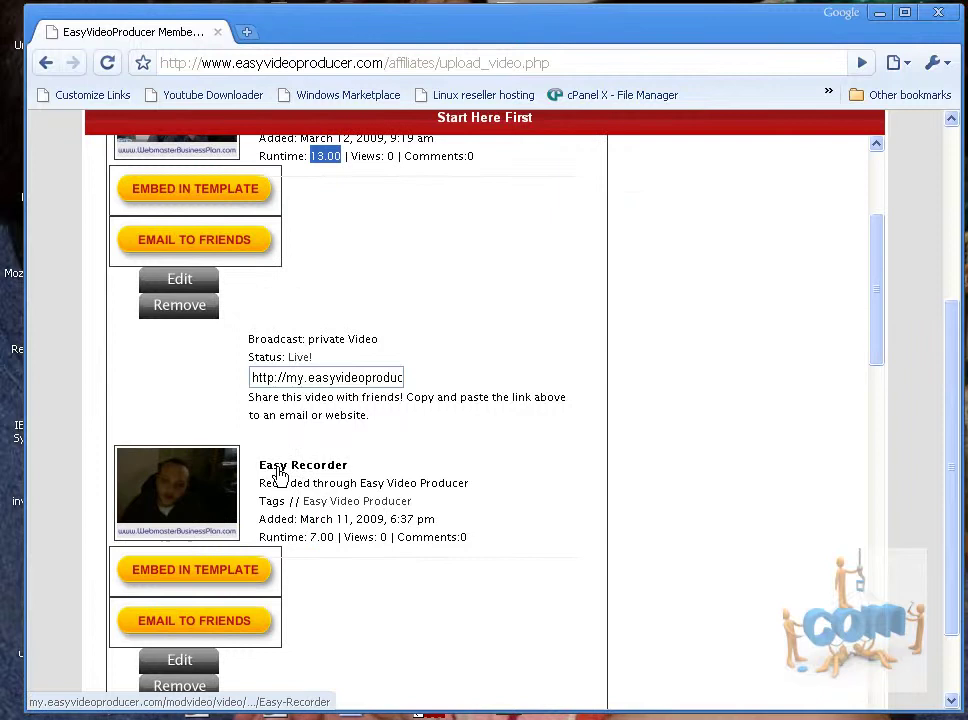
scroll(538, 497, "down", 3)
scroll(538, 497, "down", 2)
scroll(538, 497, "down", 2)
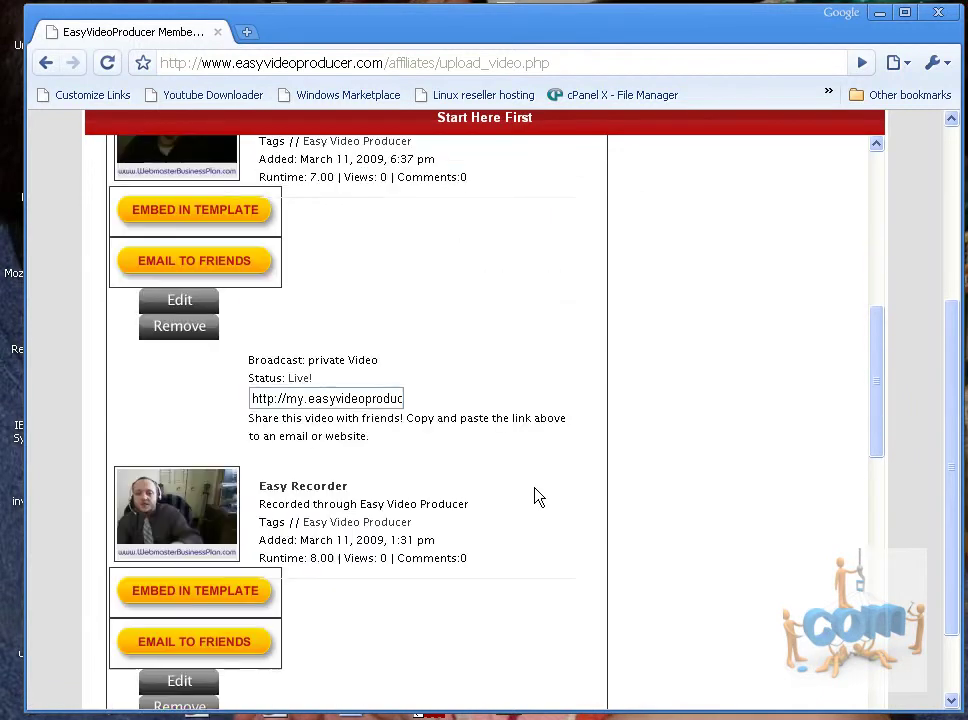
scroll(320, 470, "down", 3)
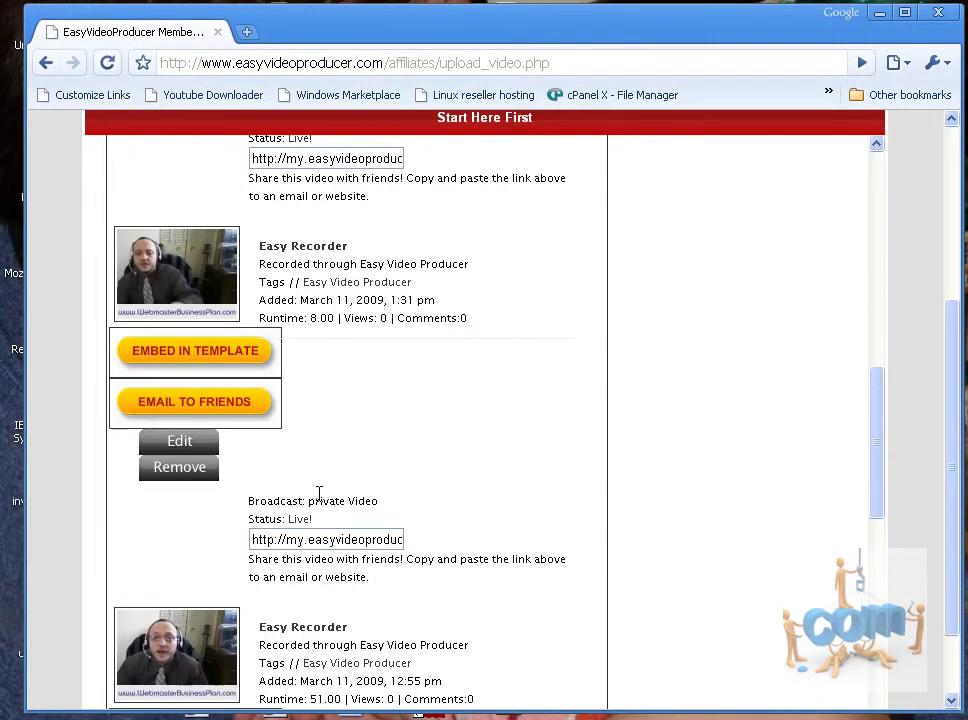
scroll(447, 451, "down", 3)
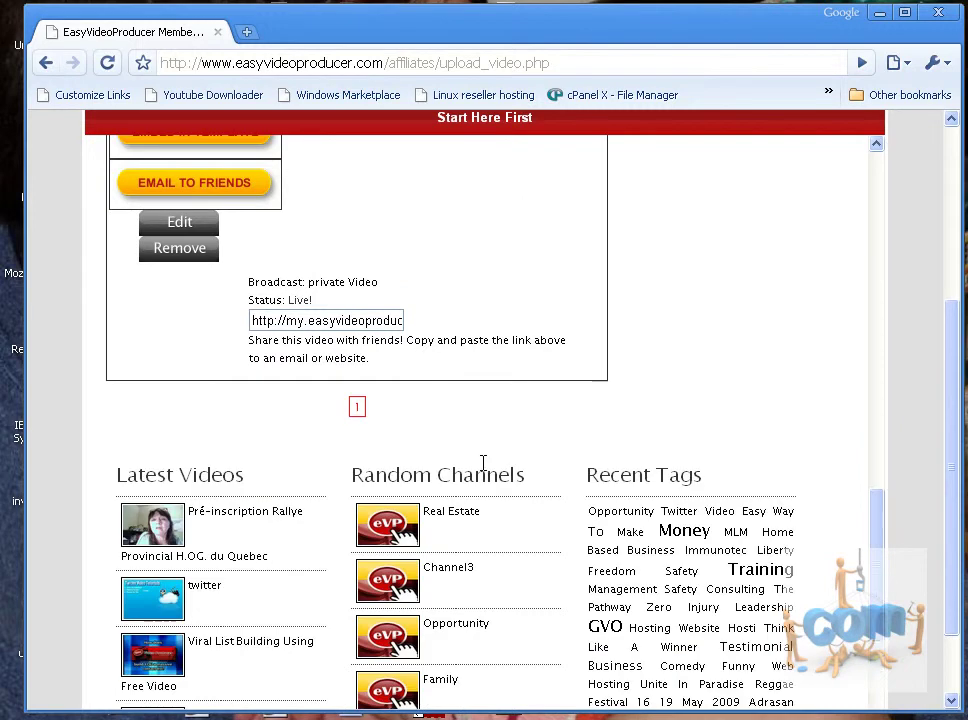
scroll(447, 451, "up", 3)
scroll(183, 358, "up", 3)
scroll(183, 330, "up", 2)
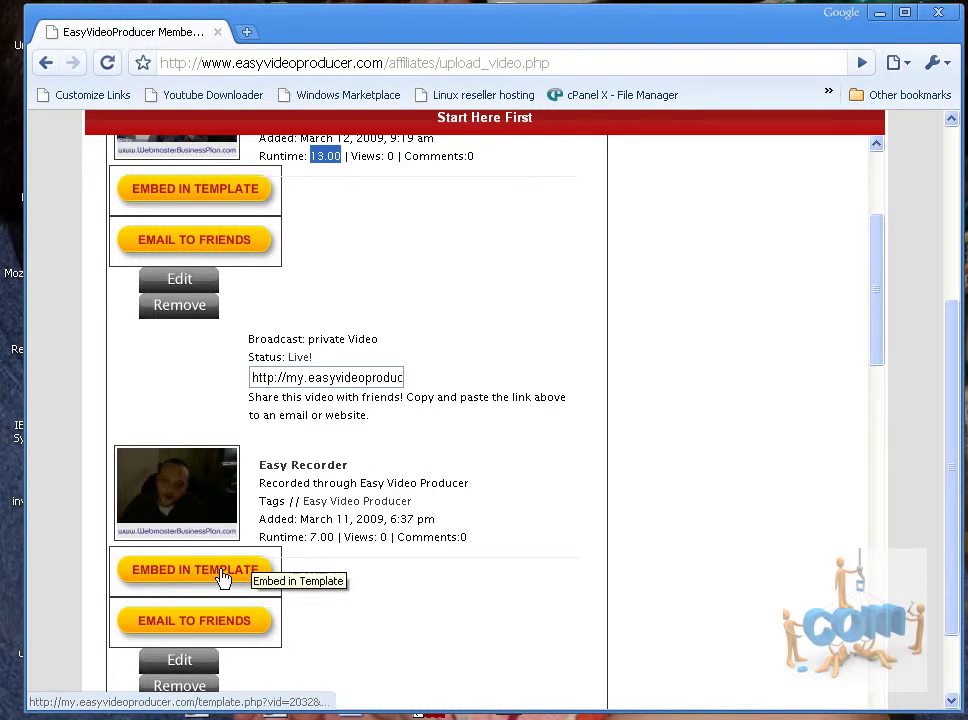
scroll(420, 460, "up", 5)
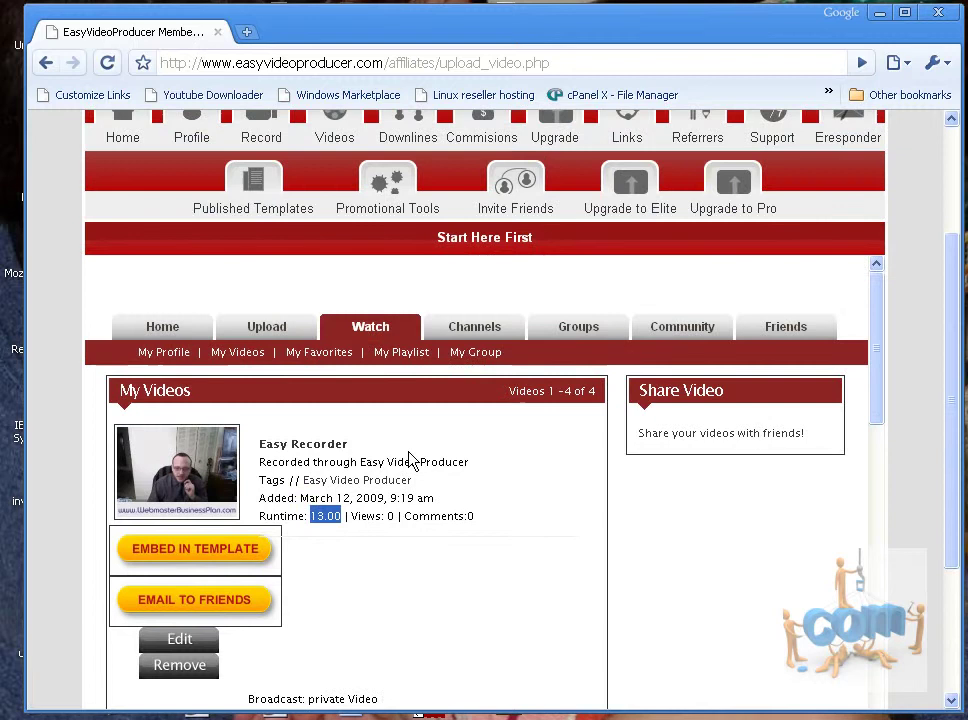
scroll(430, 455, "up", 5)
scroll(432, 454, "down", 3)
scroll(432, 454, "down", 5)
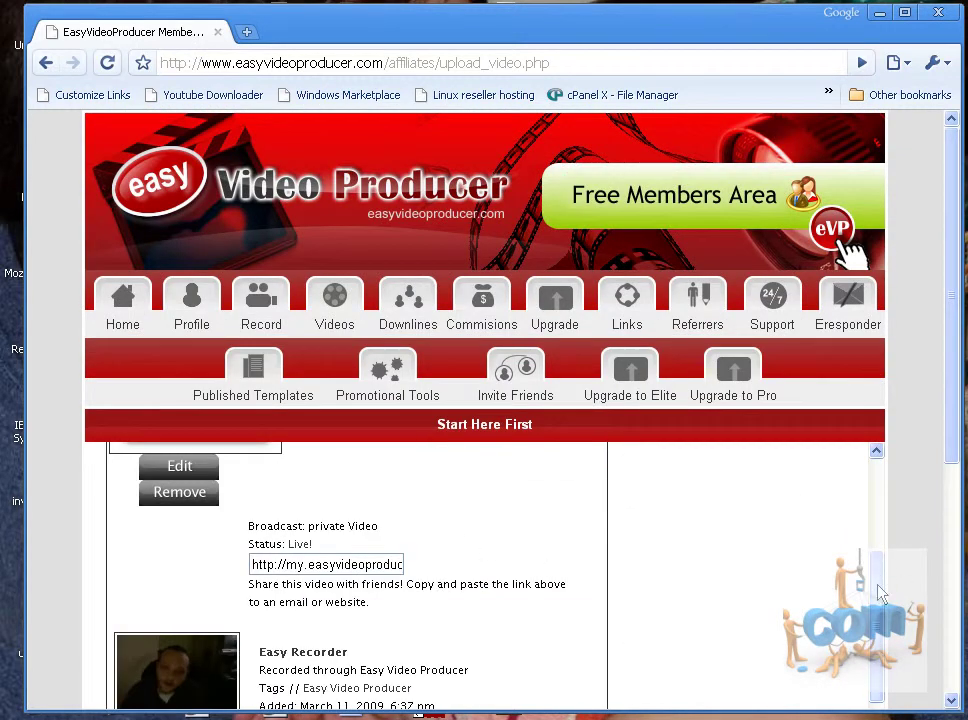
scroll(522, 548, "up", 5)
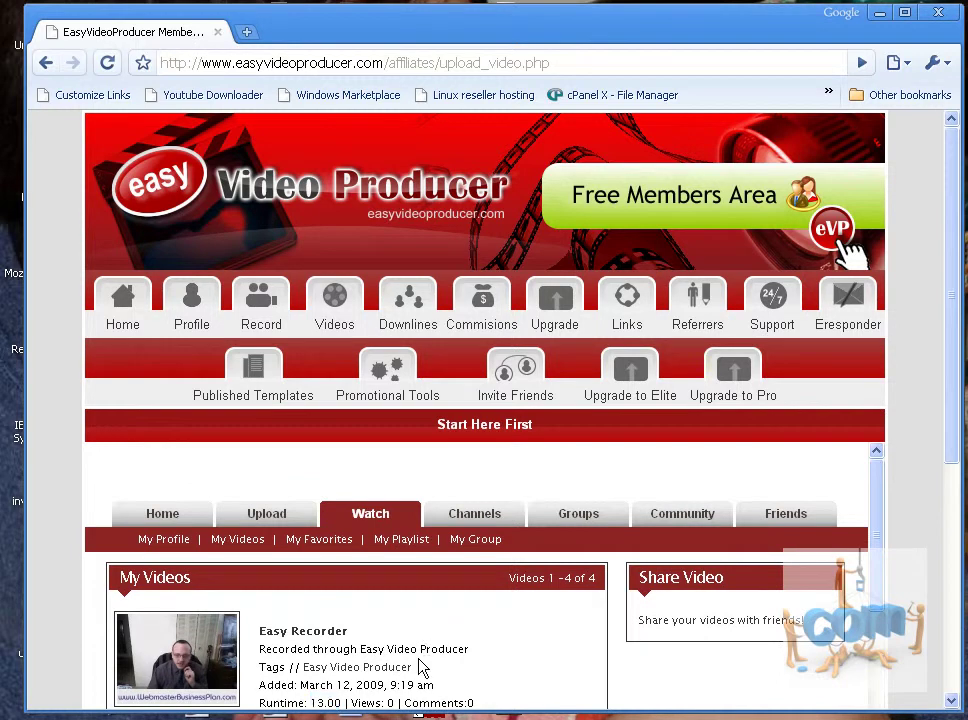
scroll(420, 640, "down", 3)
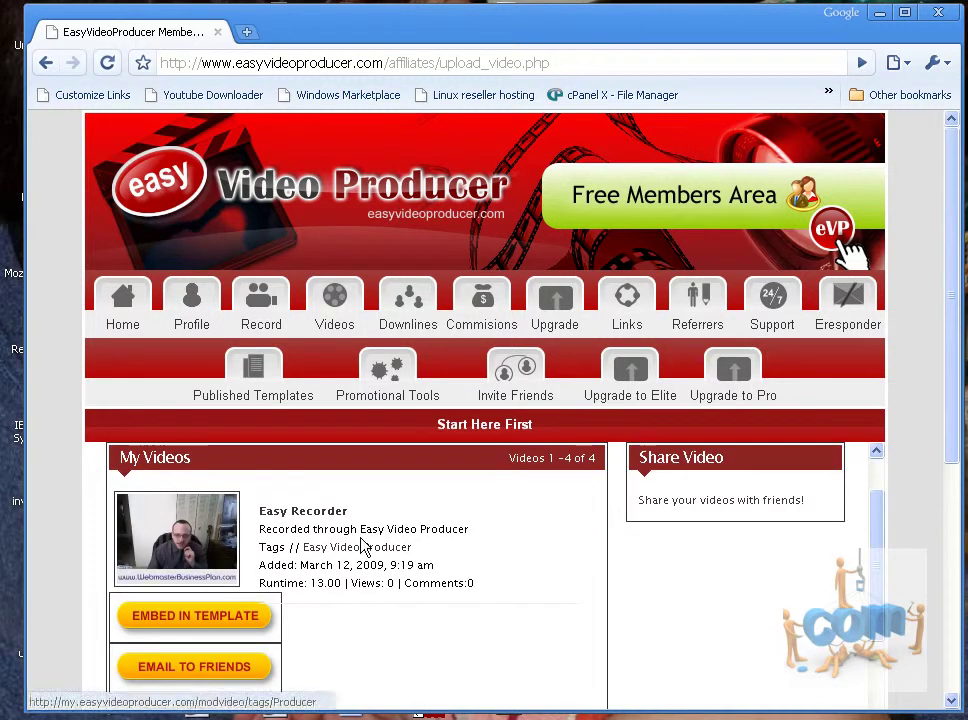
scroll(364, 546, "down", 3)
scroll(364, 546, "down", 3)
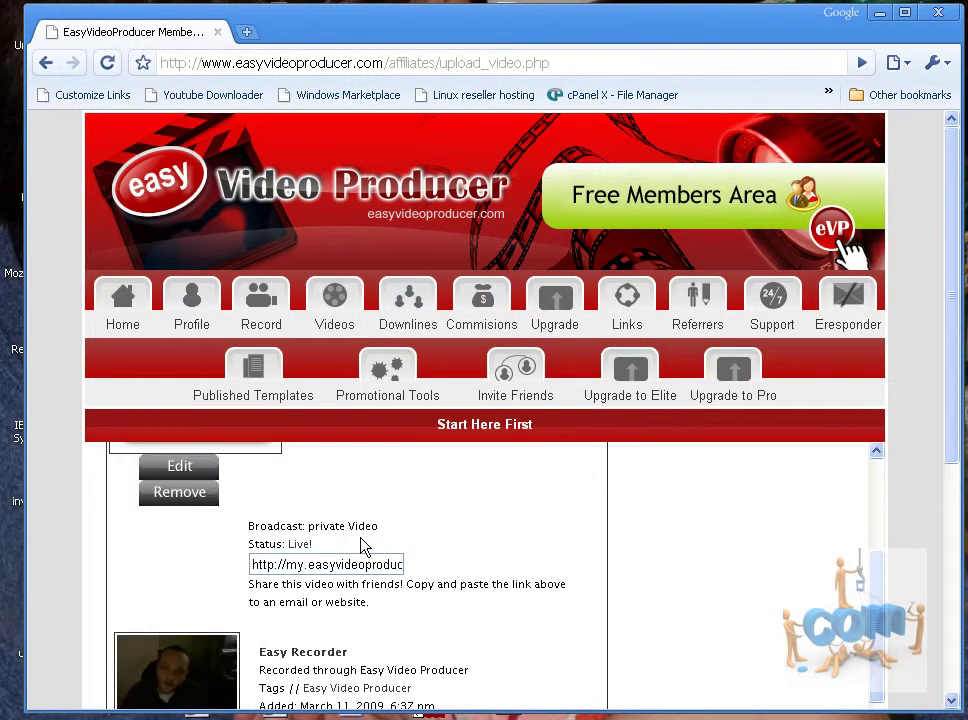
scroll(364, 546, "down", 2)
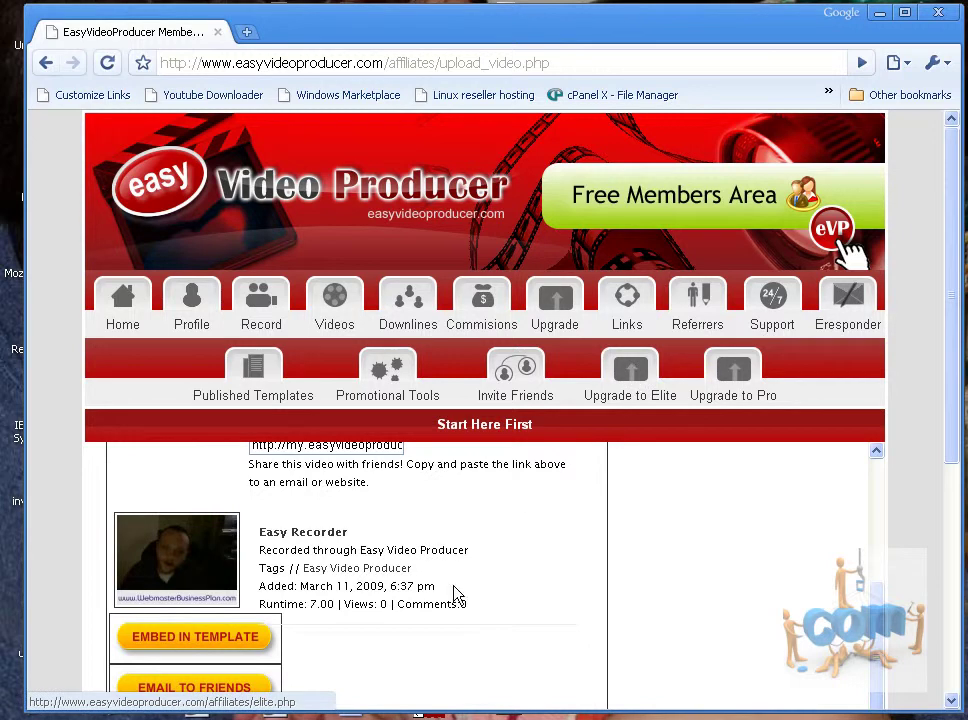
scroll(451, 580, "down", 3)
scroll(451, 580, "down", 2)
scroll(451, 580, "down", 2)
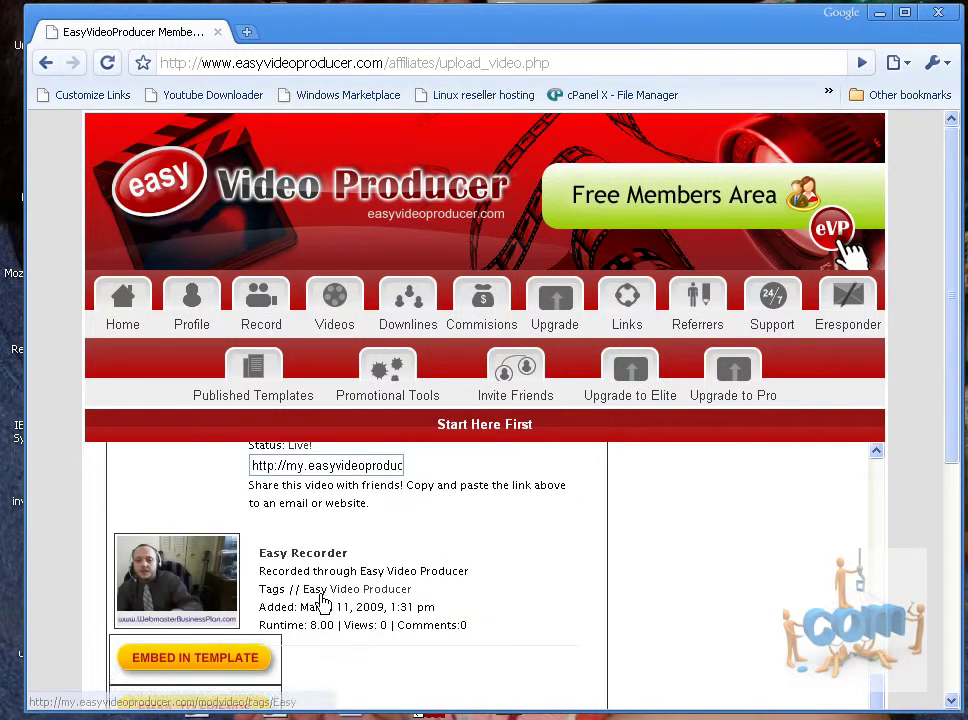
scroll(447, 567, "down", 3)
scroll(330, 580, "down", 2)
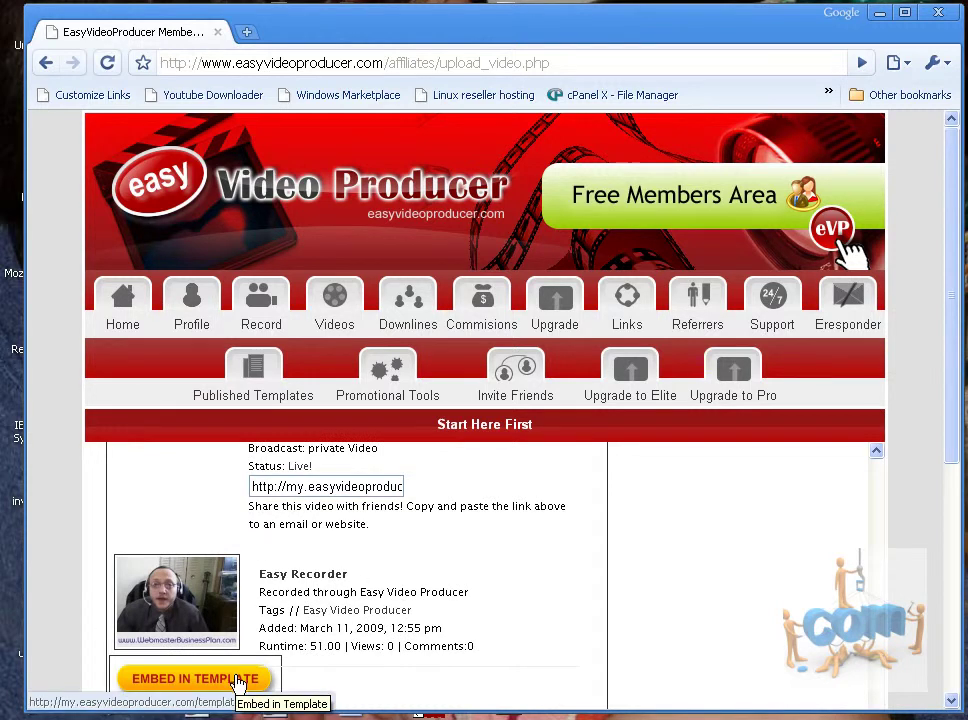
scroll(330, 600, "down", 3)
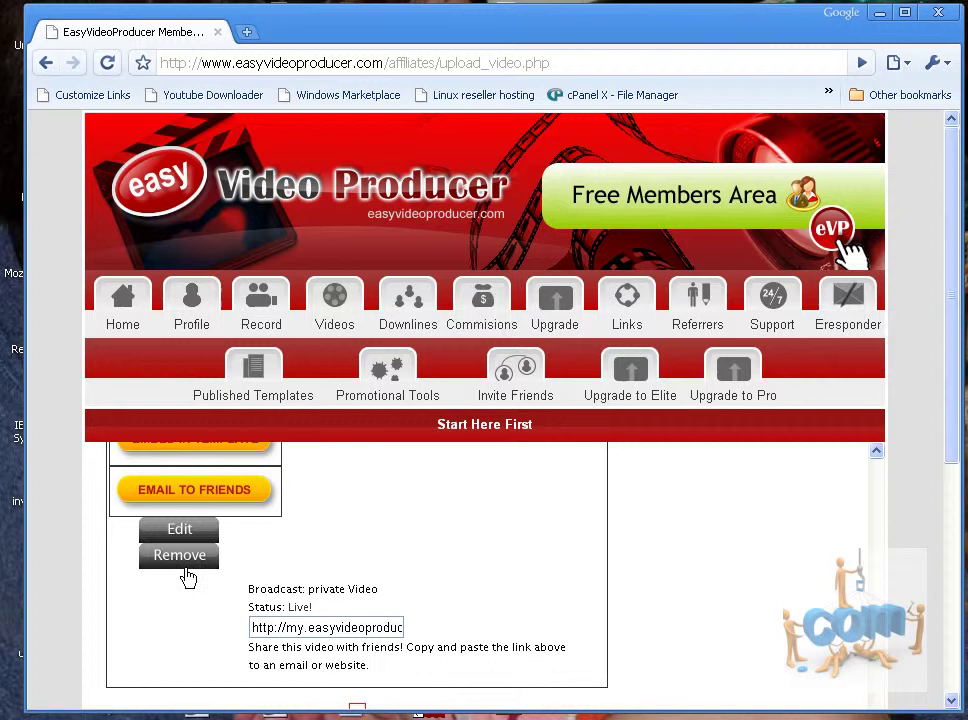
scroll(186, 527, "down", 1)
scroll(186, 533, "down", 3)
scroll(186, 533, "up", 2)
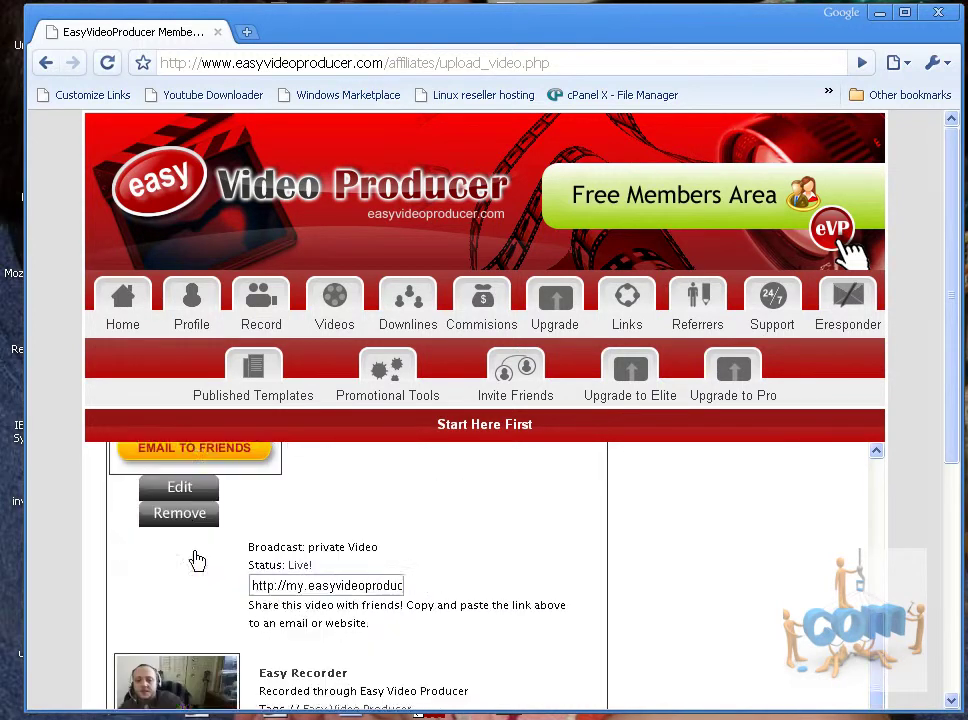
scroll(200, 530, "up", 2)
- Embed the video in the Family template with the blue-bar player
left_click(212, 525)
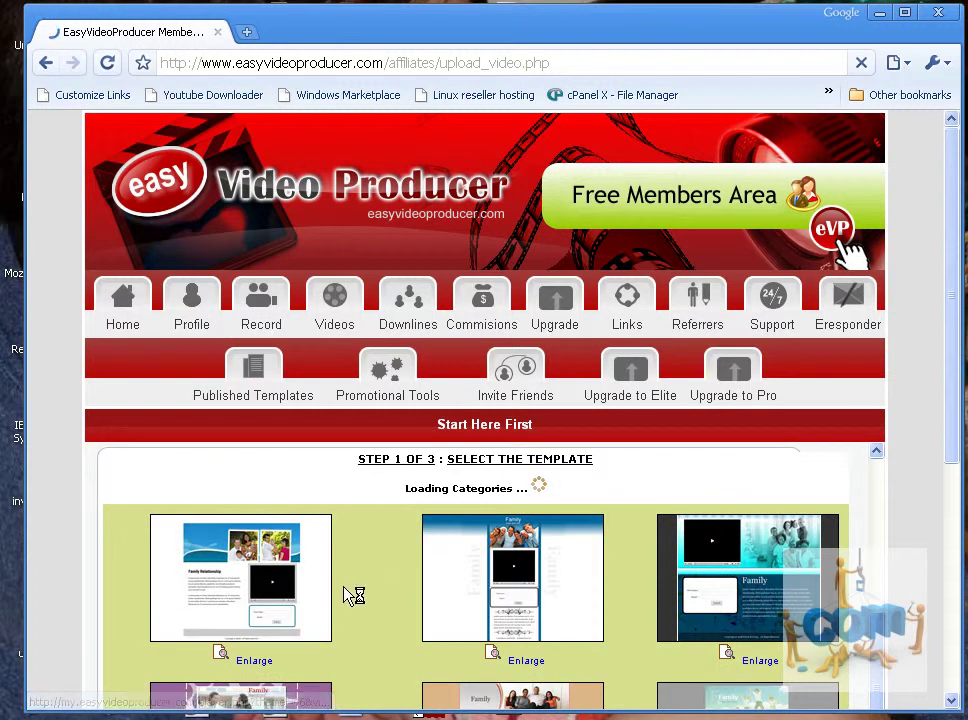
scroll(353, 594, "down", 2)
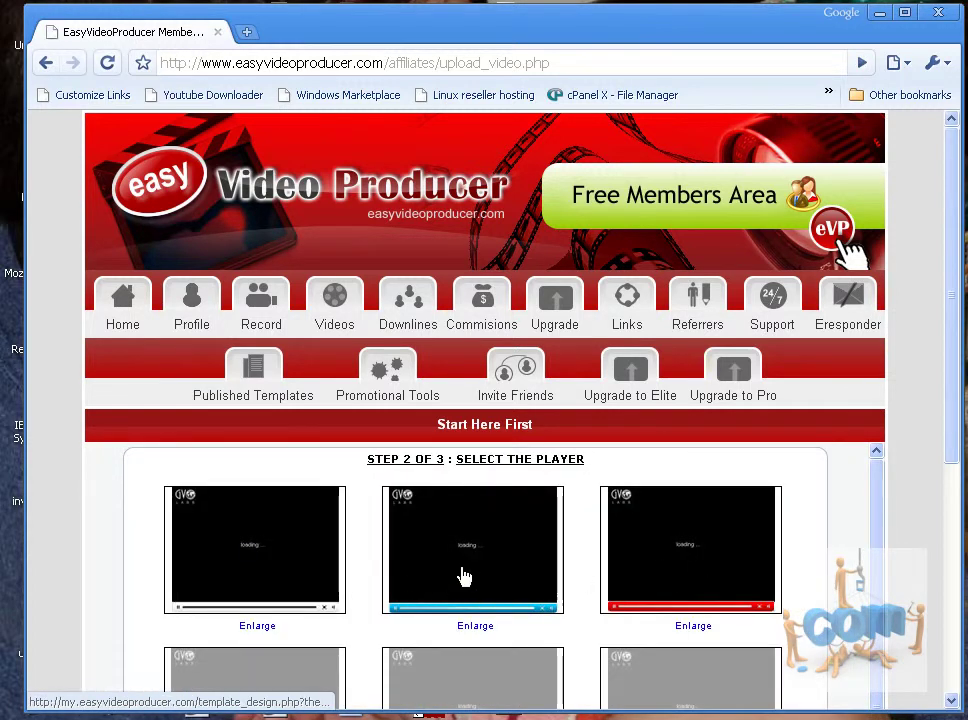
scroll(465, 577, "down", 2)
scroll(477, 553, "down", 2)
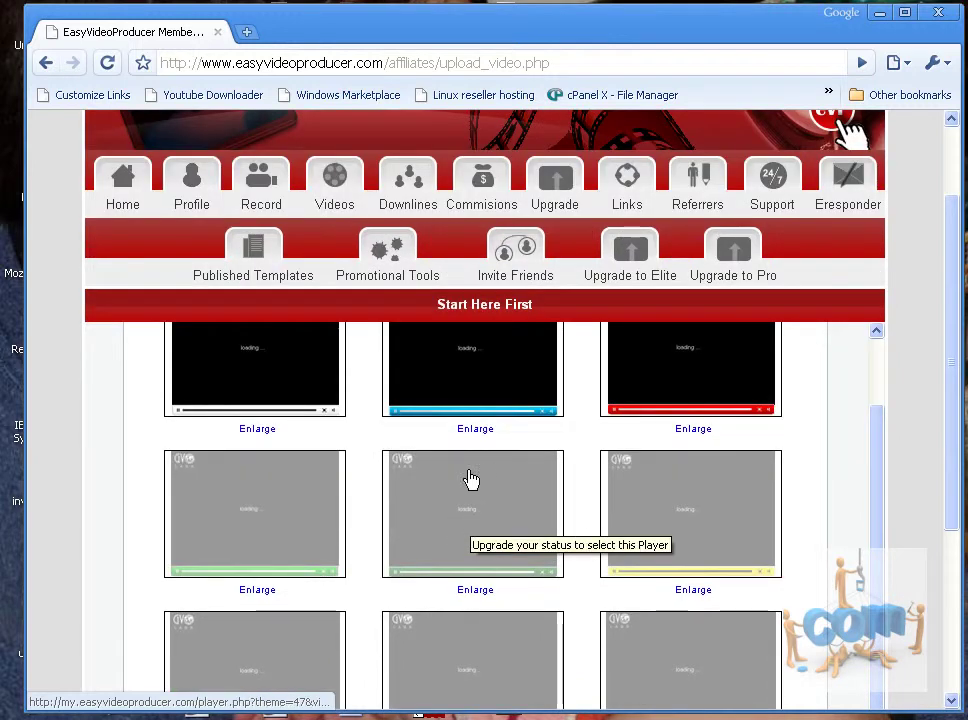
scroll(477, 530, "down", 3)
scroll(476, 508, "up", 5)
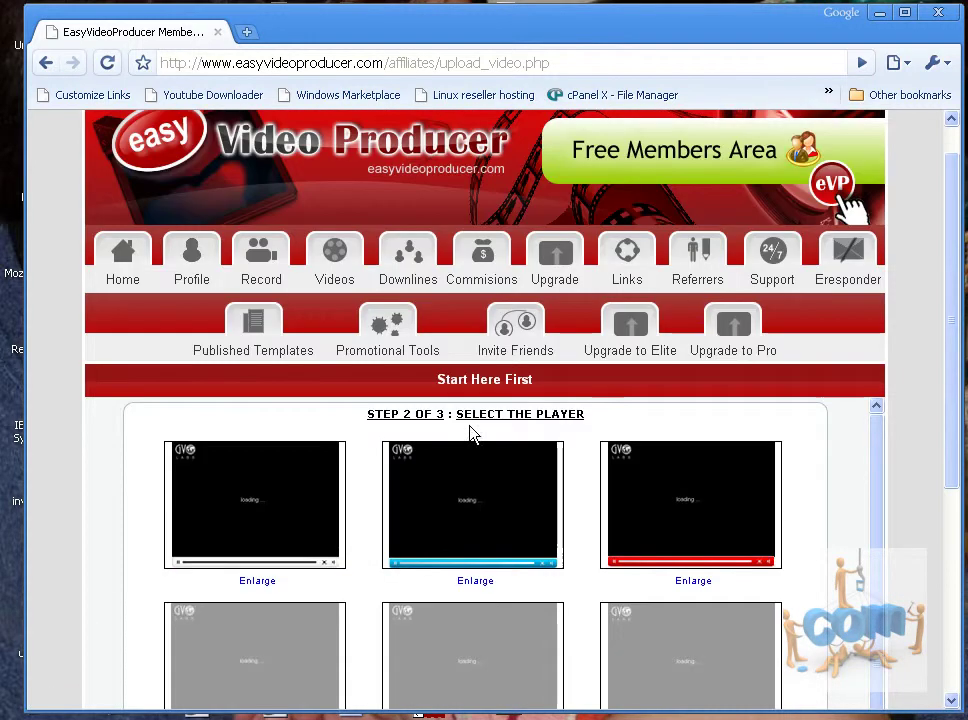
left_click(471, 480)
scroll(472, 486, "down", 2)
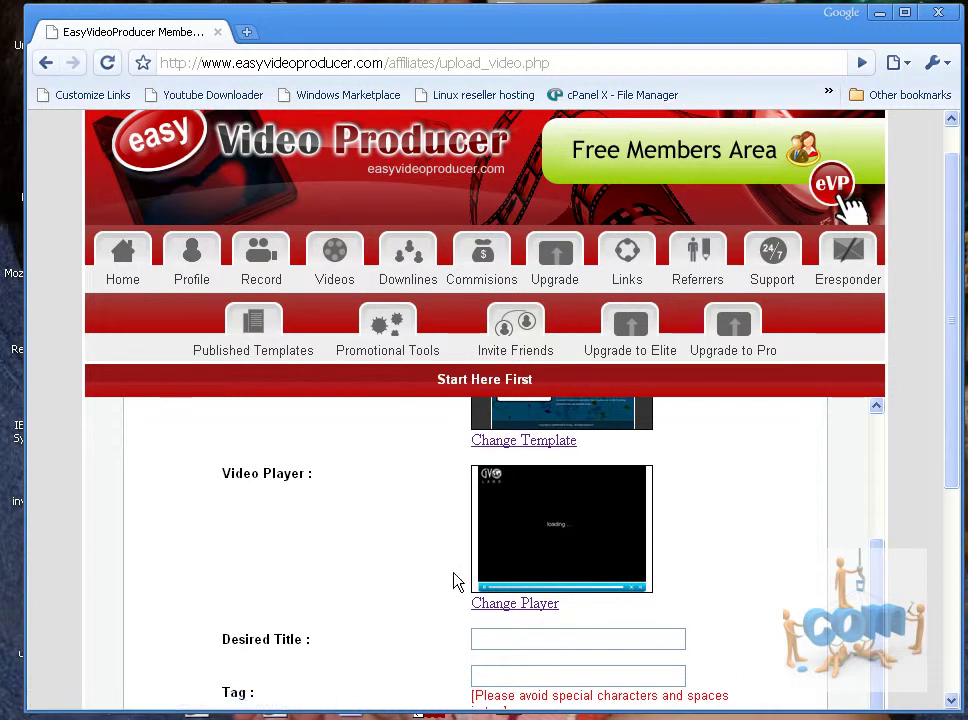
scroll(455, 580, "down", 3)
scroll(436, 595, "up", 3)
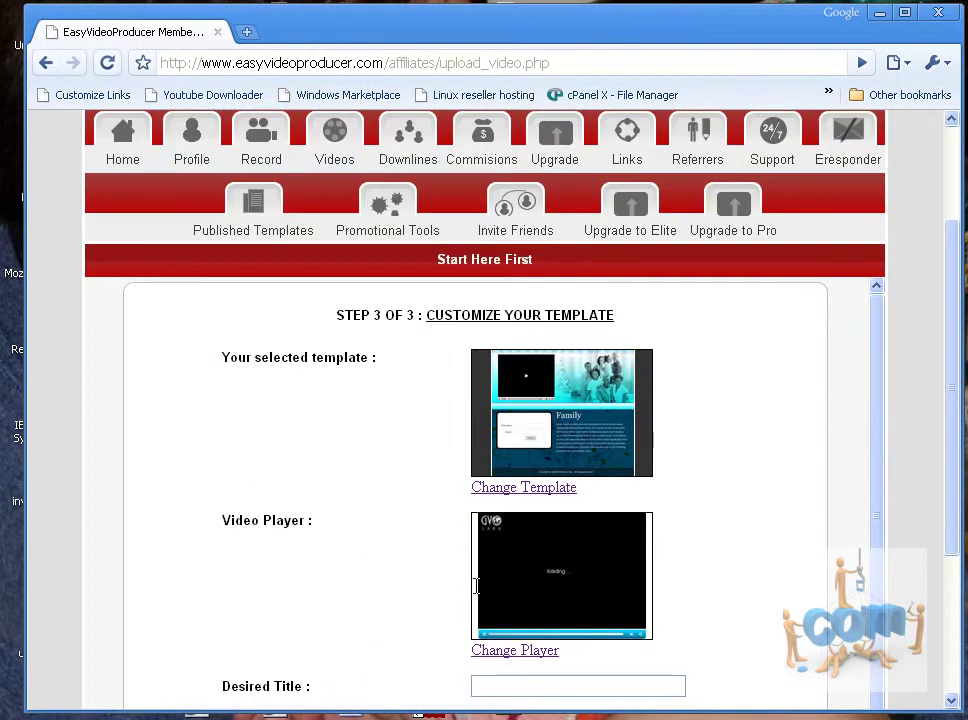
scroll(525, 520, "down", 2)
scroll(525, 520, "down", 3)
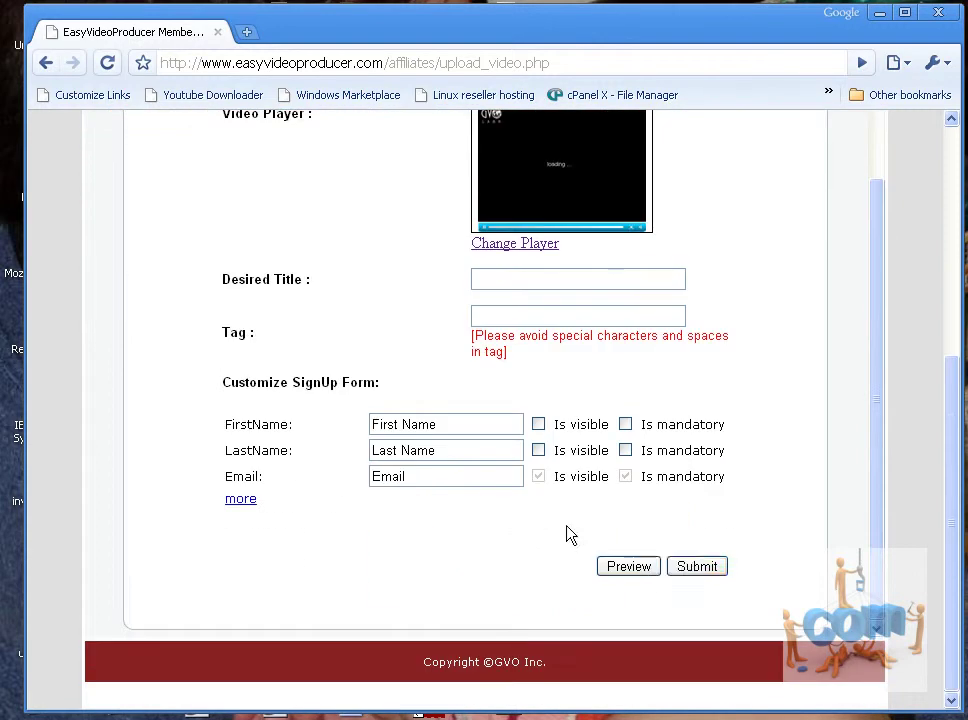
- Save the template with tag 'fdsfdf' and title 'sdfsdsfd' after the blank-tag warning
left_click(697, 567)
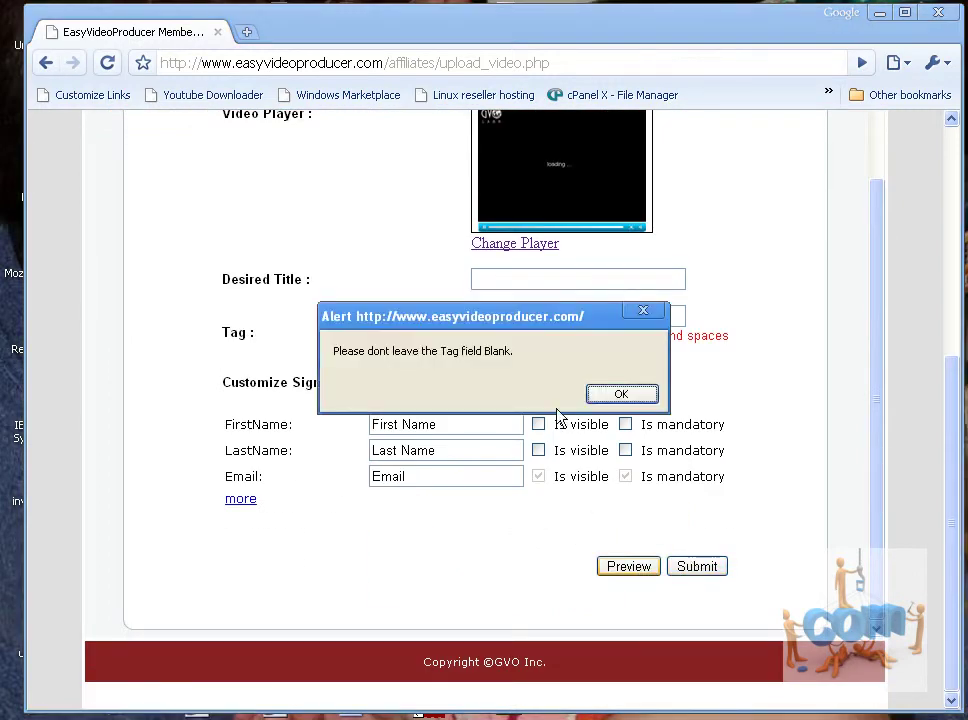
left_click(621, 394)
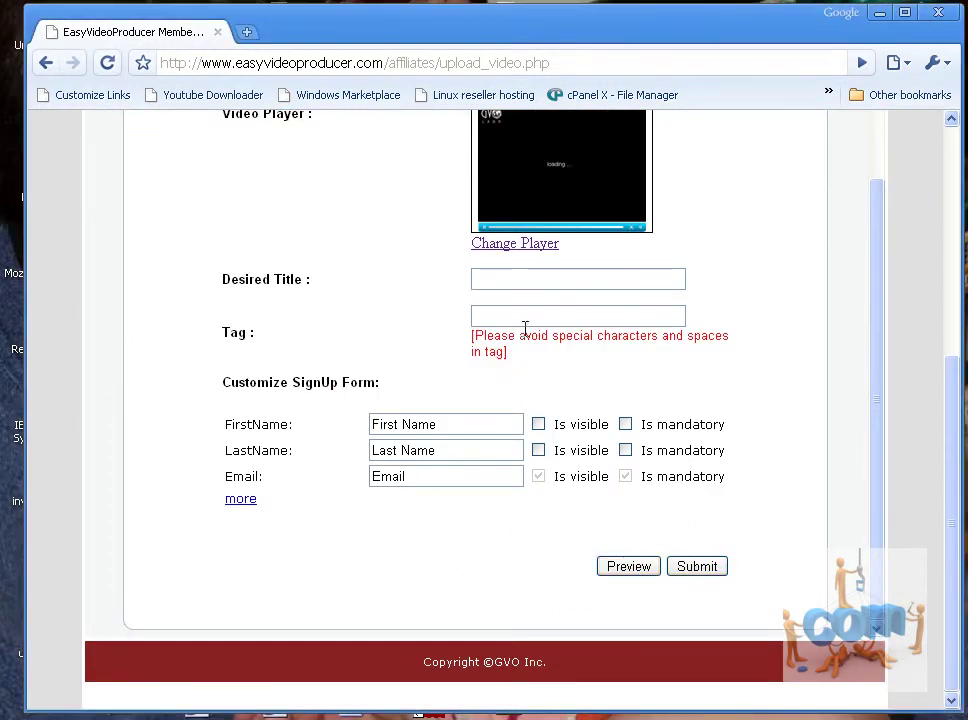
left_click(532, 314)
type("fdsfdf")
left_click(523, 279)
type("sdf")
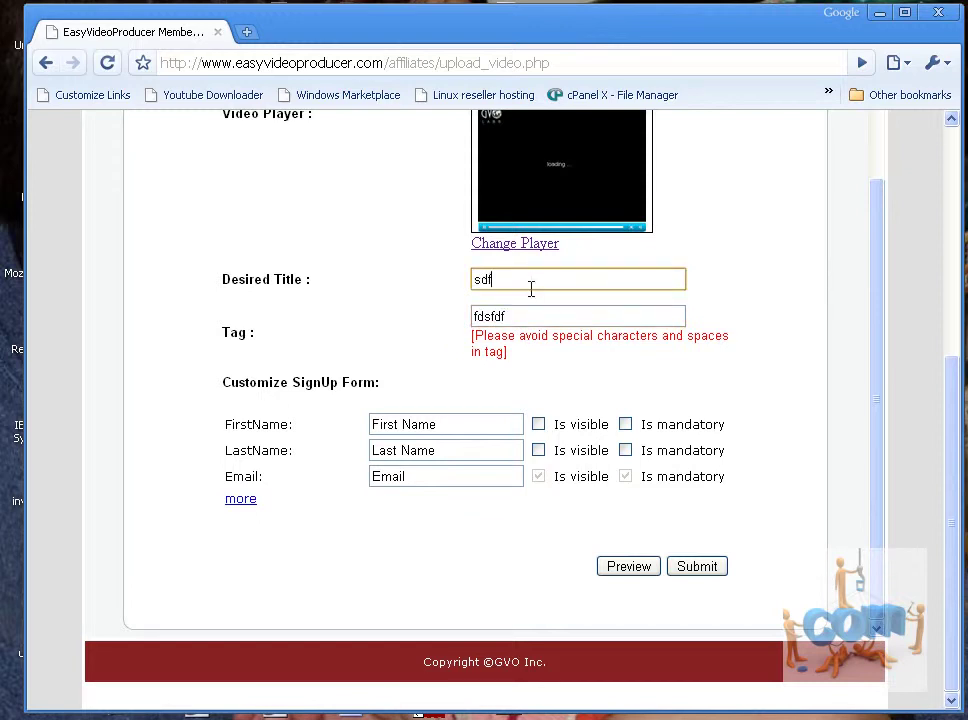
type("sdsfd")
left_click(697, 567)
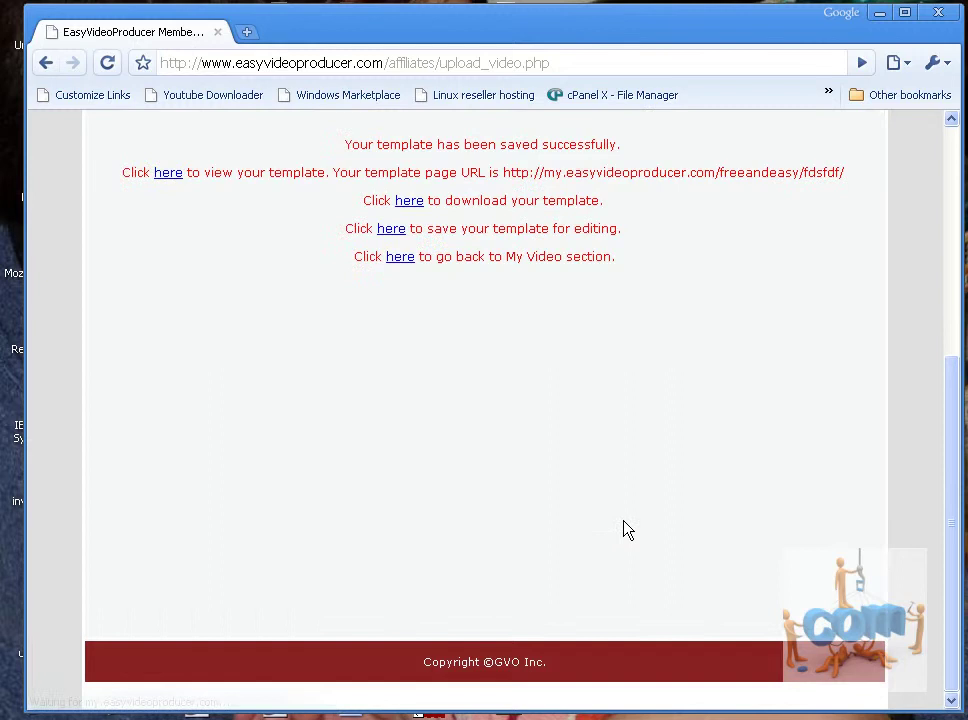
- Open the saved template page from its 'here' link in a new tab
right_click(168, 173)
left_click(206, 188)
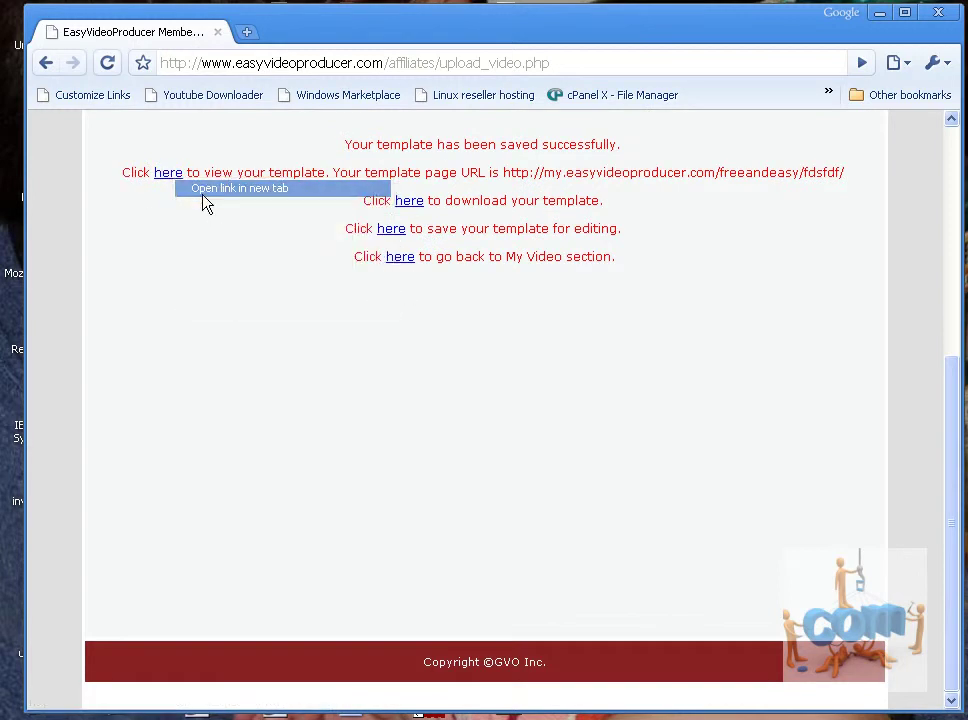
left_click(320, 32)
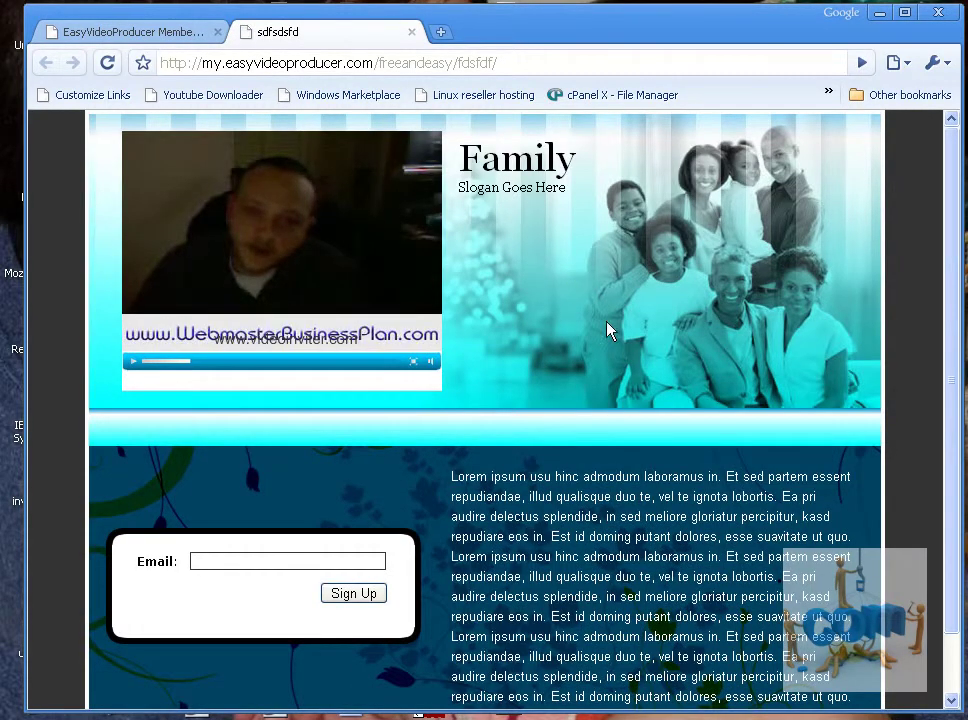
scroll(450, 400, "down", 2)
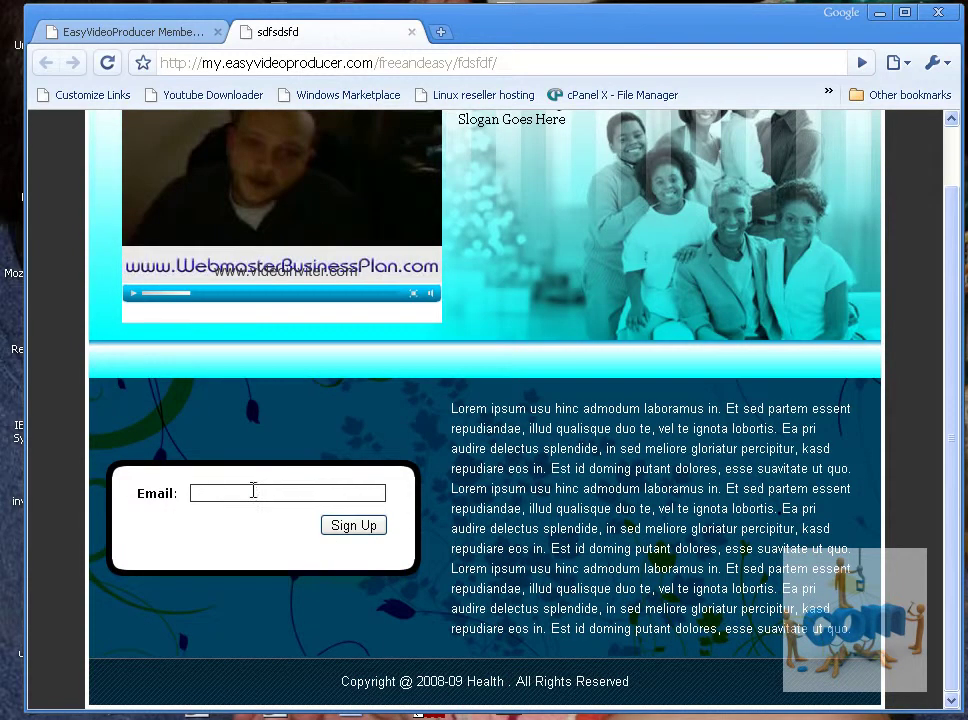
- Test the email signup field on the published Family page
left_click(375, 493)
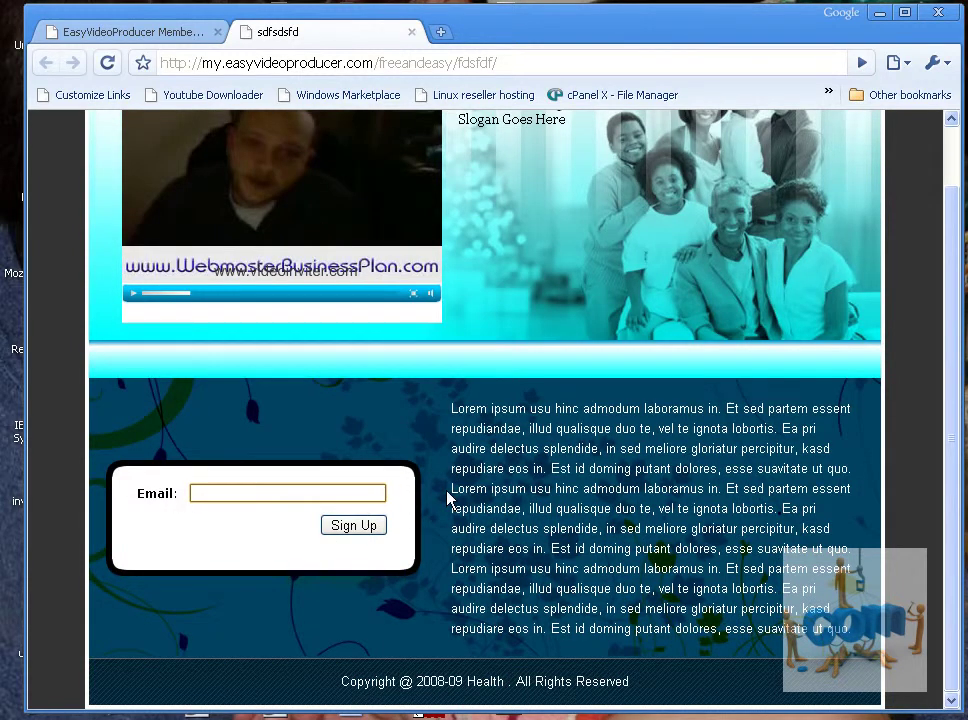
scroll(449, 495, "up", 2)
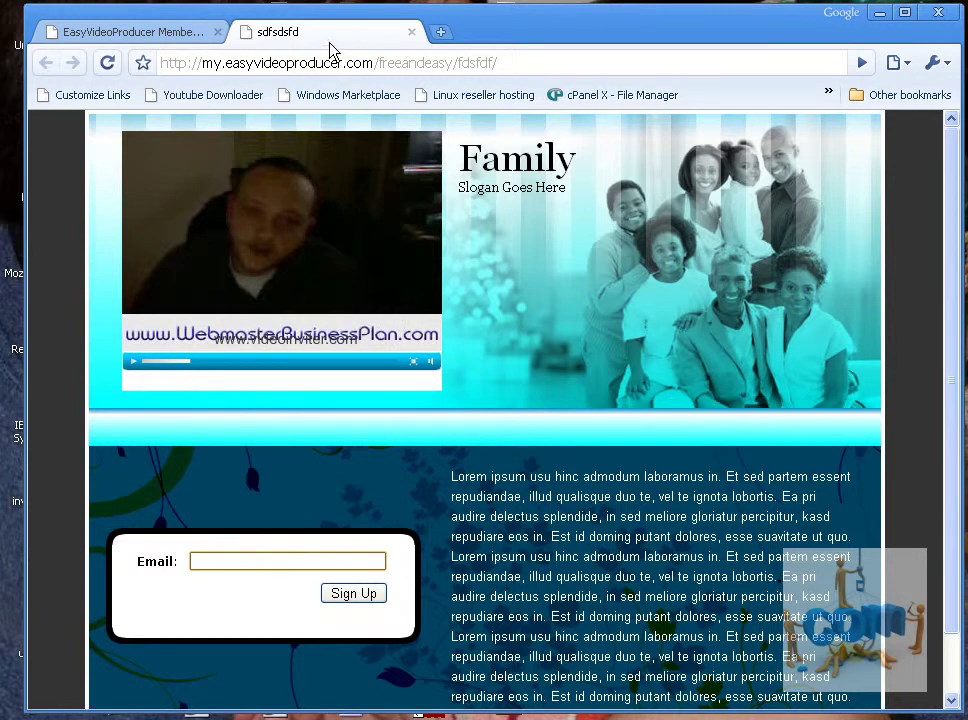
- Close the sdfsdsfd preview tab, returning to the template-saved confirmation page
left_click(412, 32)
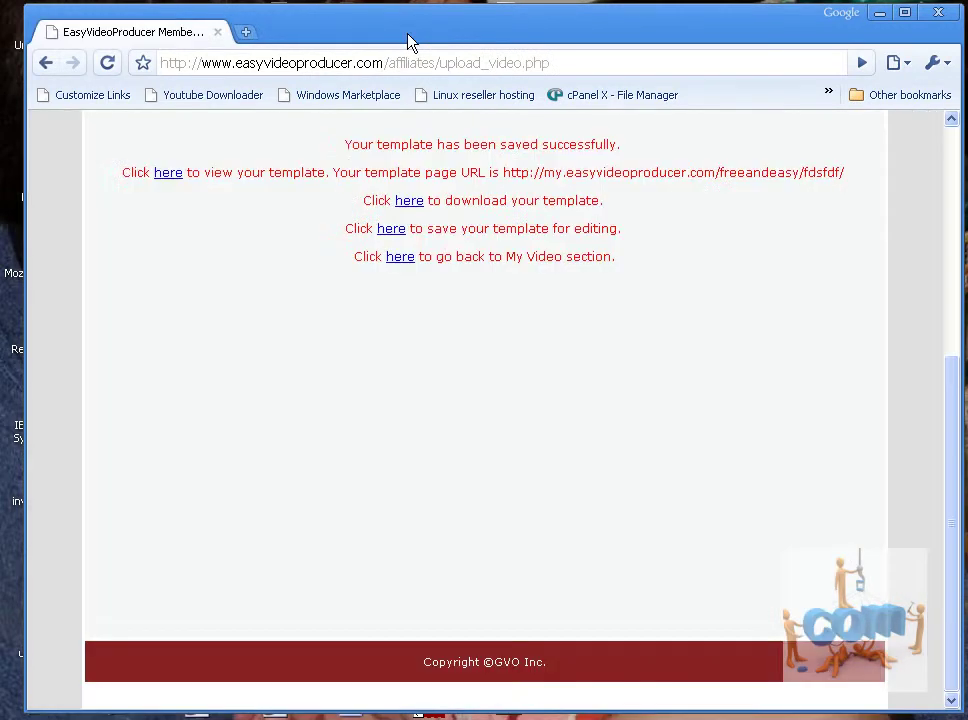
scroll(240, 120, "up", 5)
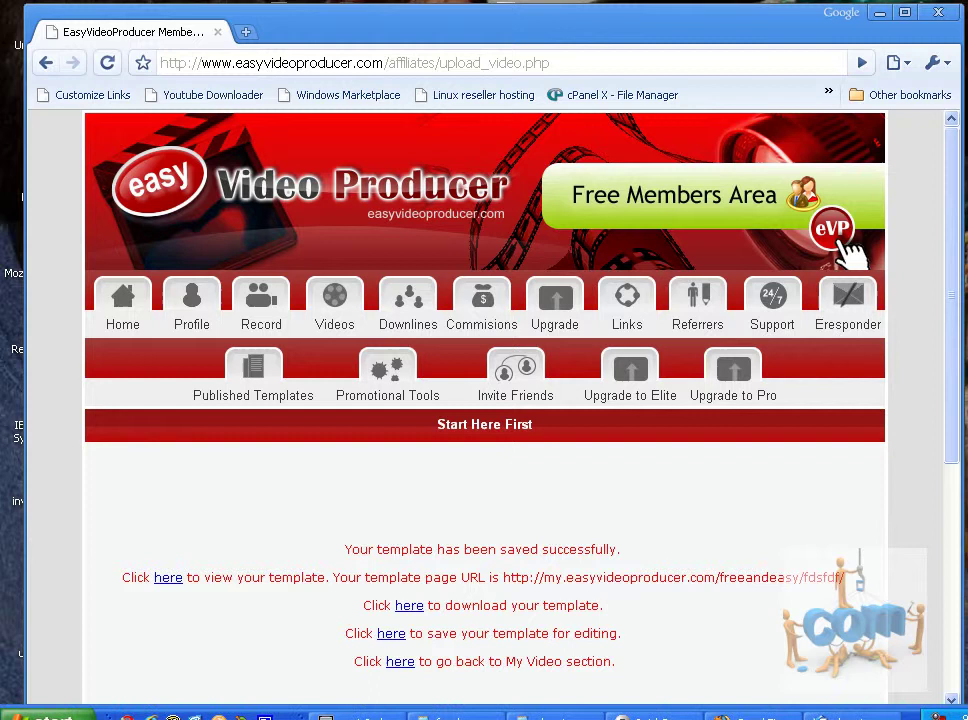
right_click(940, 712)
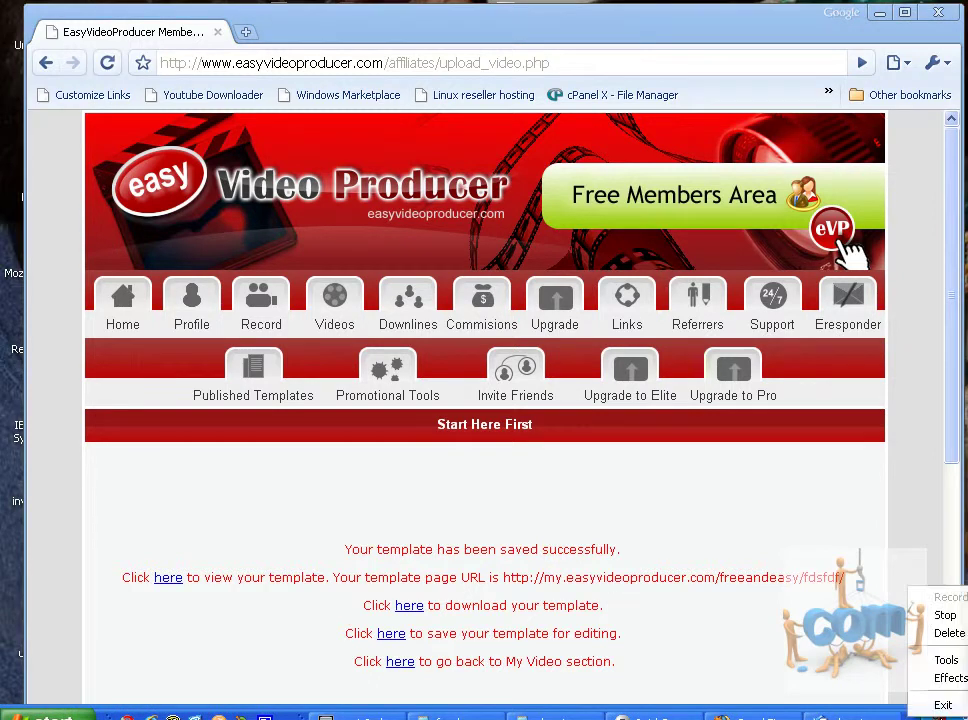